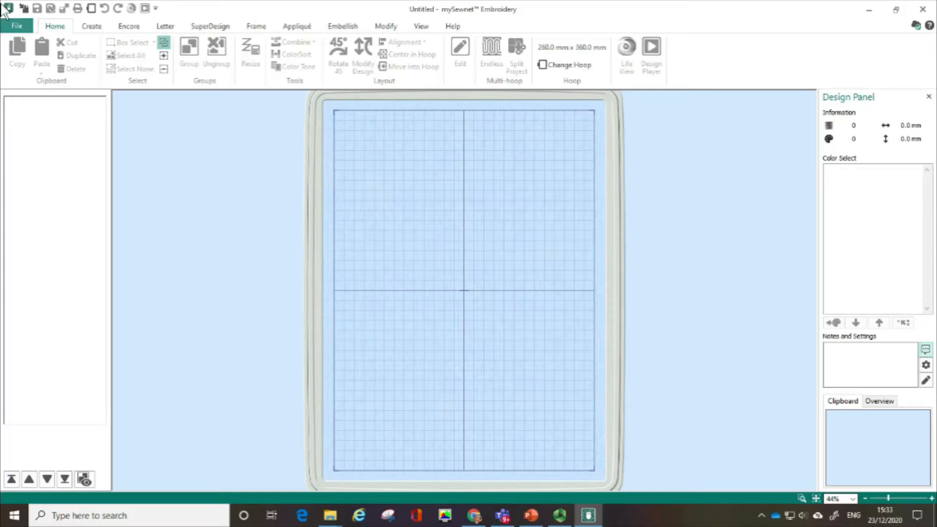
- Confirm the Universal hoop group with the 360mm x 260mm - Universal Large Hoop 5 in natural orientation
{"action": "left_click", "coordinate": [92, 9]}
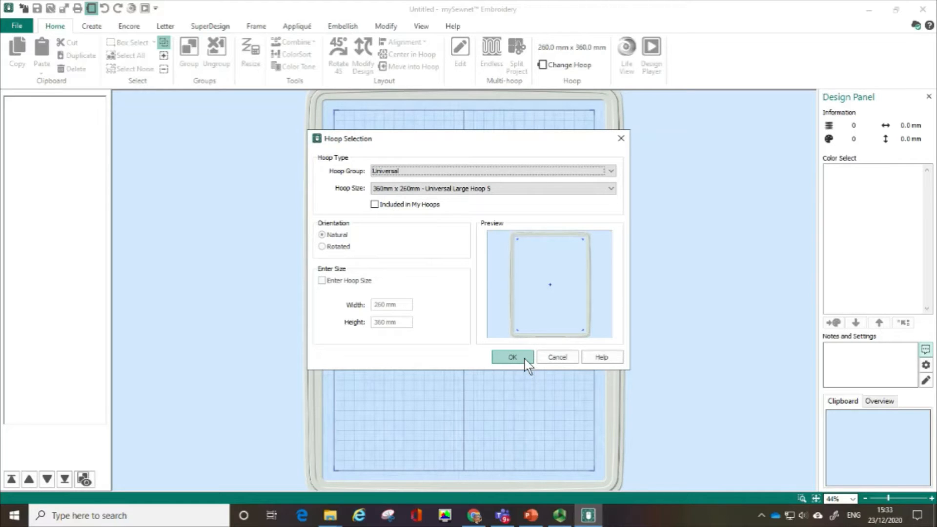
{"action": "left_click", "coordinate": [512, 357]}
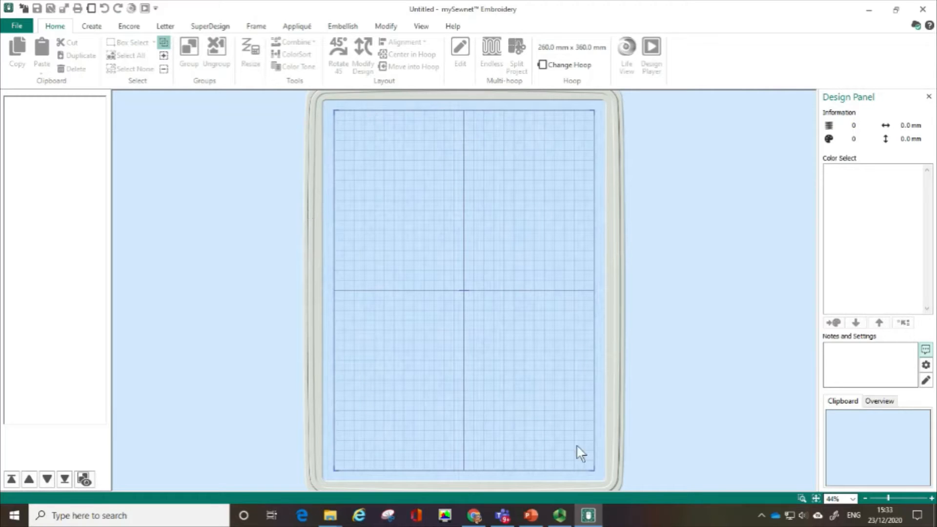
{"action": "left_click", "coordinate": [798, 497]}
{"action": "left_click_drag", "start_coordinate": [339, 176], "coordinate": [590, 392]}
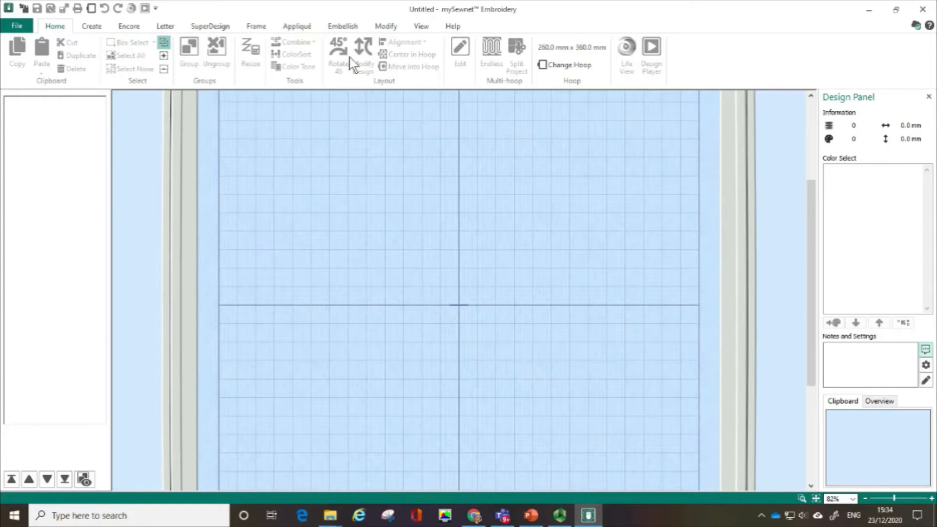
- Open the ribbon SuperDesigns and look through the Animals, Climate, Floral, Hearts, Misc and Ornaments categories
{"action": "left_click", "coordinate": [344, 27]}
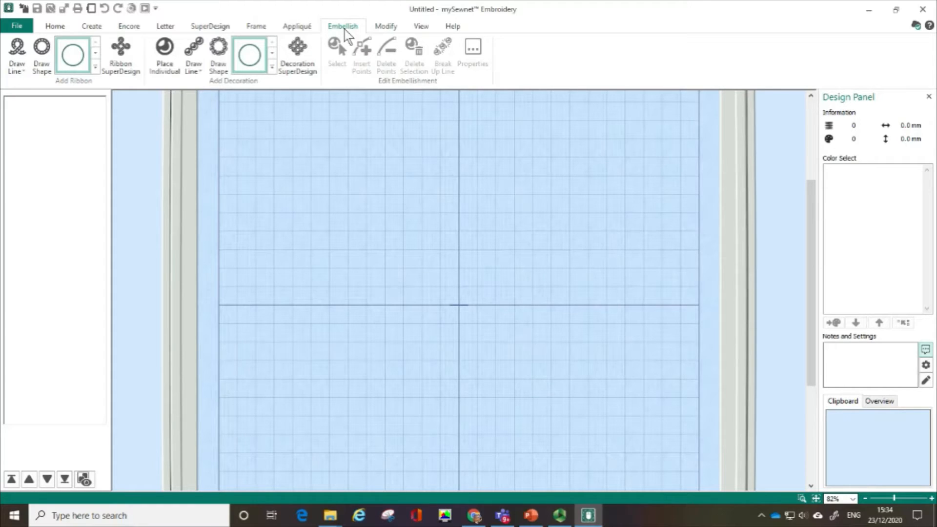
{"action": "left_click", "coordinate": [132, 67]}
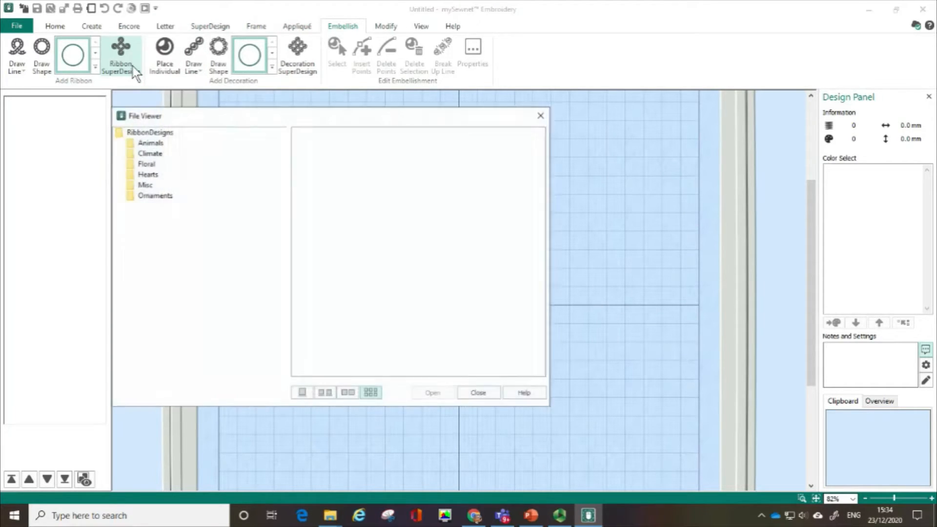
{"action": "left_click", "coordinate": [146, 145]}
{"action": "left_click", "coordinate": [149, 156]}
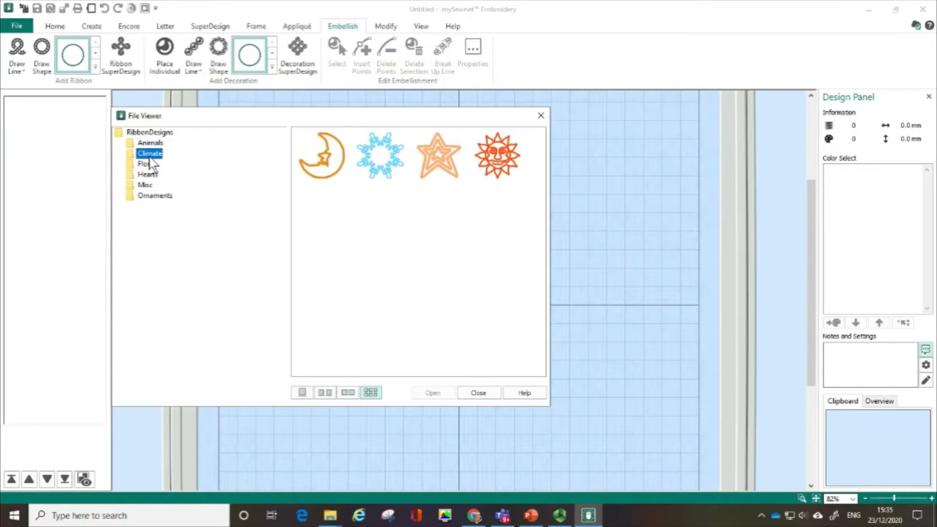
{"action": "left_click", "coordinate": [151, 166]}
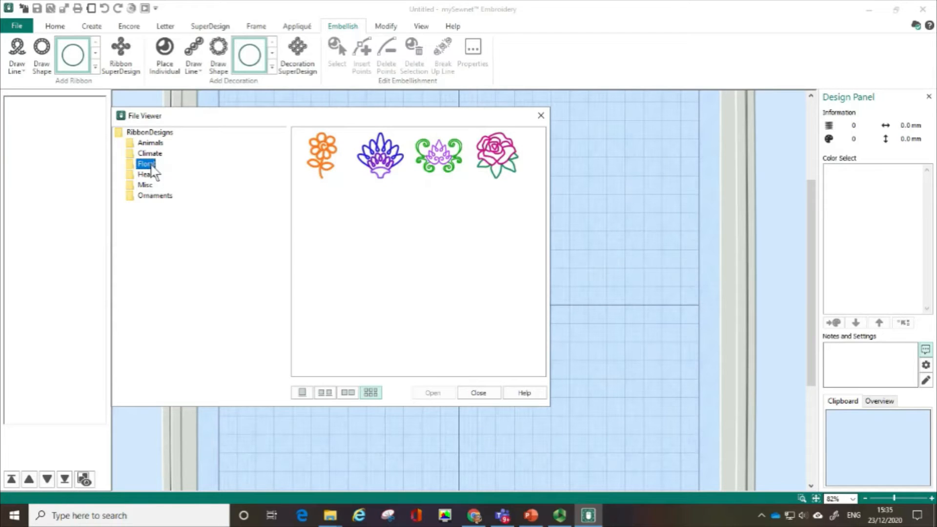
{"action": "left_click", "coordinate": [148, 176]}
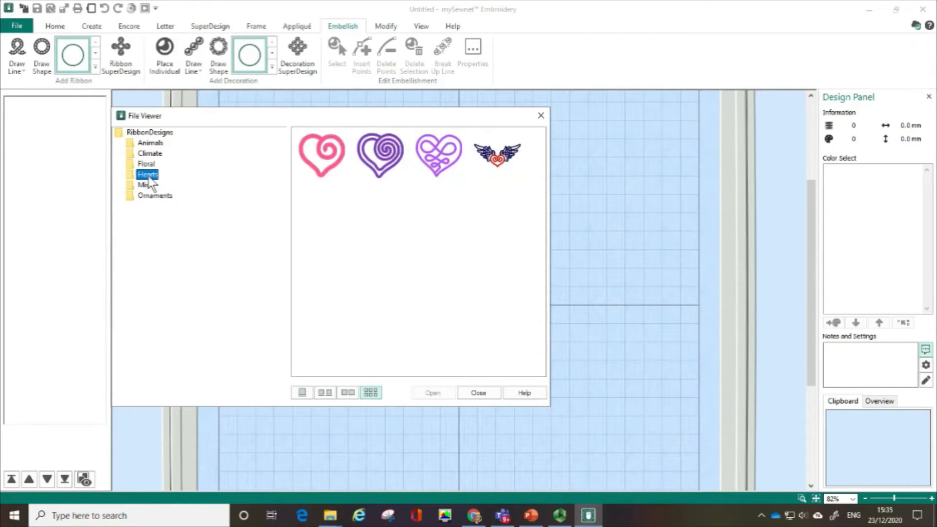
{"action": "left_click", "coordinate": [145, 186]}
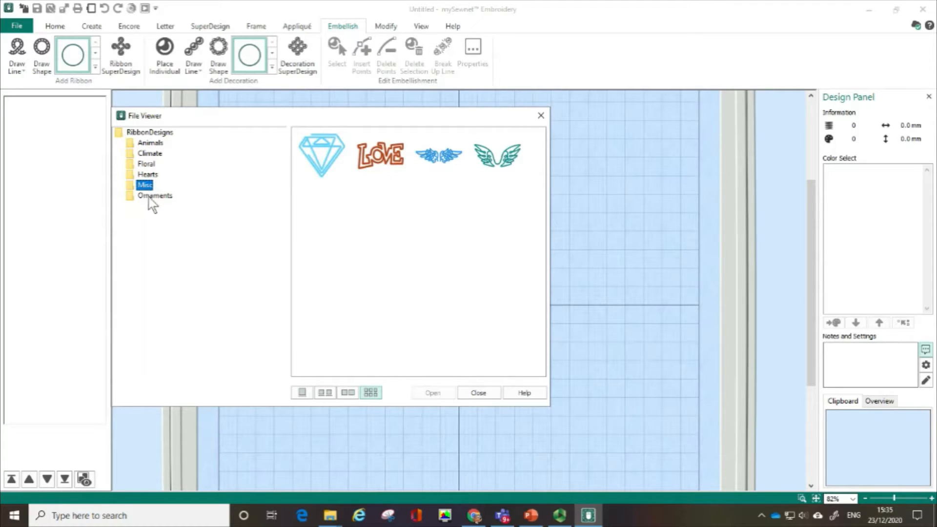
{"action": "left_click", "coordinate": [149, 196]}
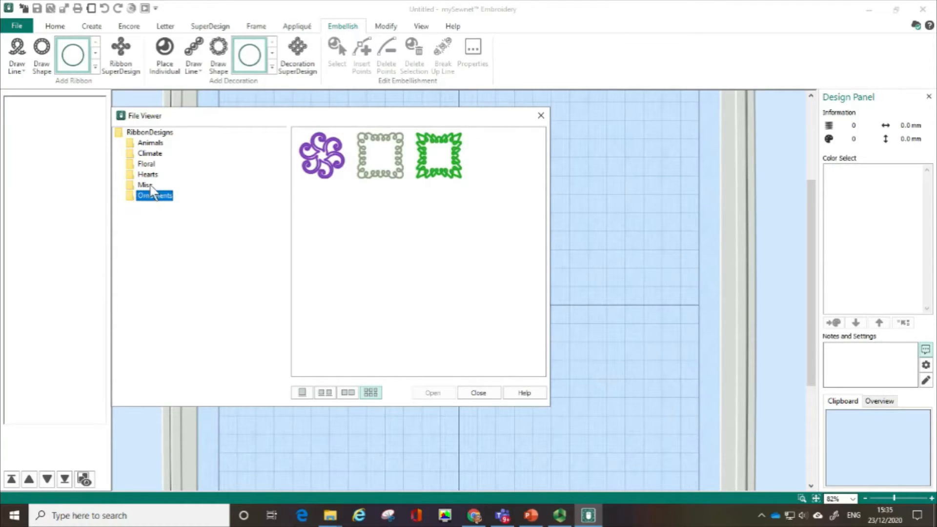
- Insert the winged heart ribbon design from the Hearts category and close the design viewer
{"action": "left_click", "coordinate": [149, 175]}
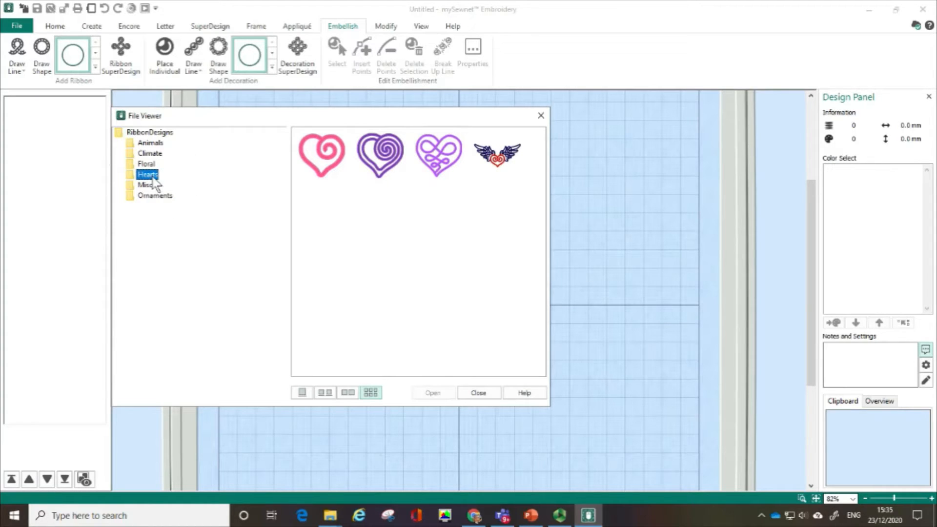
{"action": "left_click", "coordinate": [515, 164]}
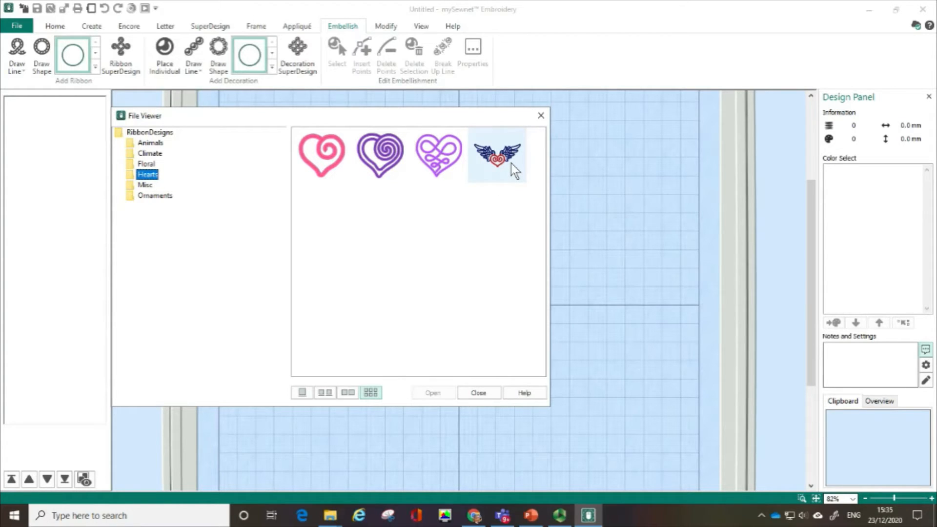
{"action": "left_click", "coordinate": [512, 163]}
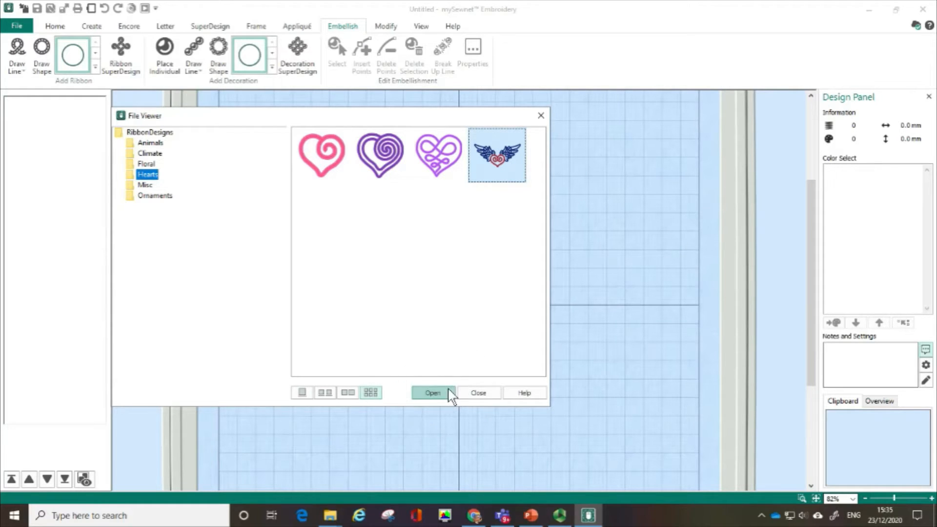
{"action": "left_click", "coordinate": [432, 393]}
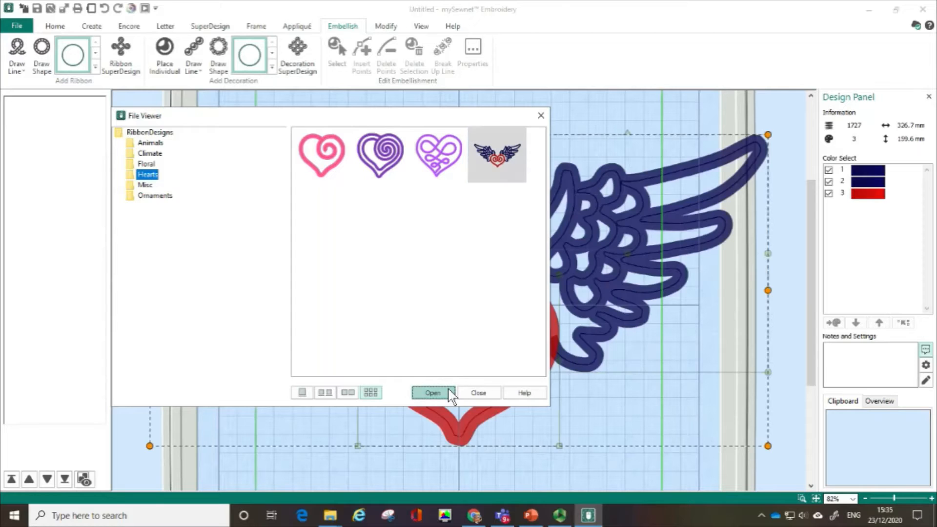
{"action": "left_click", "coordinate": [541, 116]}
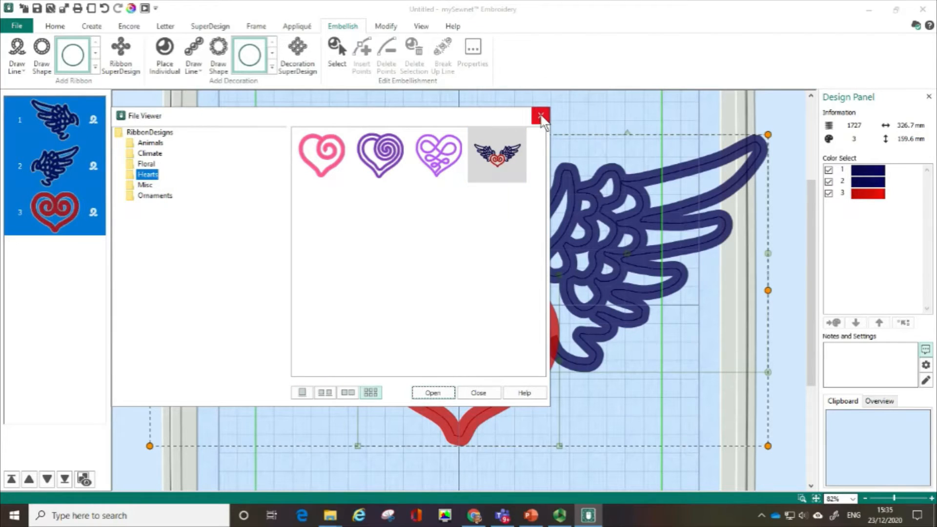
{"action": "left_click", "coordinate": [541, 116]}
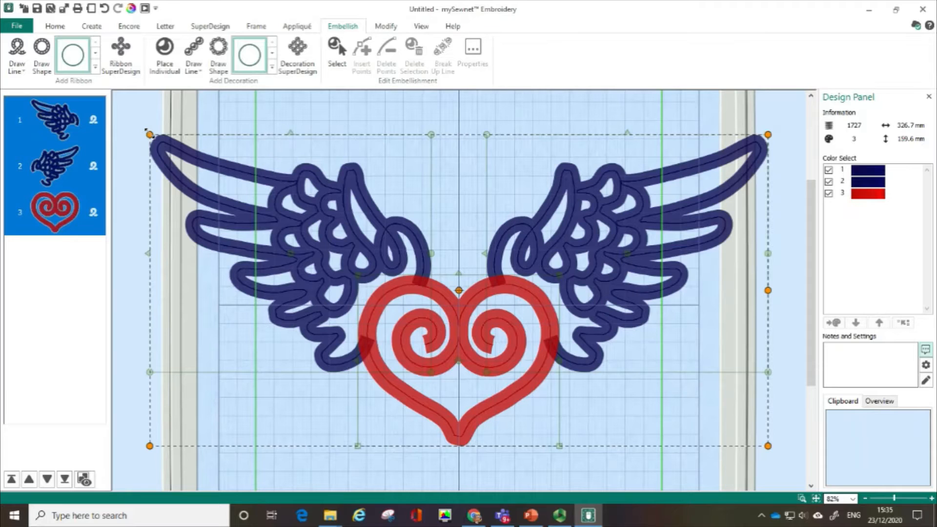
- Shrink the winged heart design proportionally to about 229 x 111 mm and move it up towards the hoop's centre
{"action": "left_click", "coordinate": [146, 131]}
{"action": "left_click", "coordinate": [147, 131]}
{"action": "left_click", "coordinate": [148, 131]}
{"action": "left_click_drag", "start_coordinate": [149, 133], "coordinate": [306, 230]}
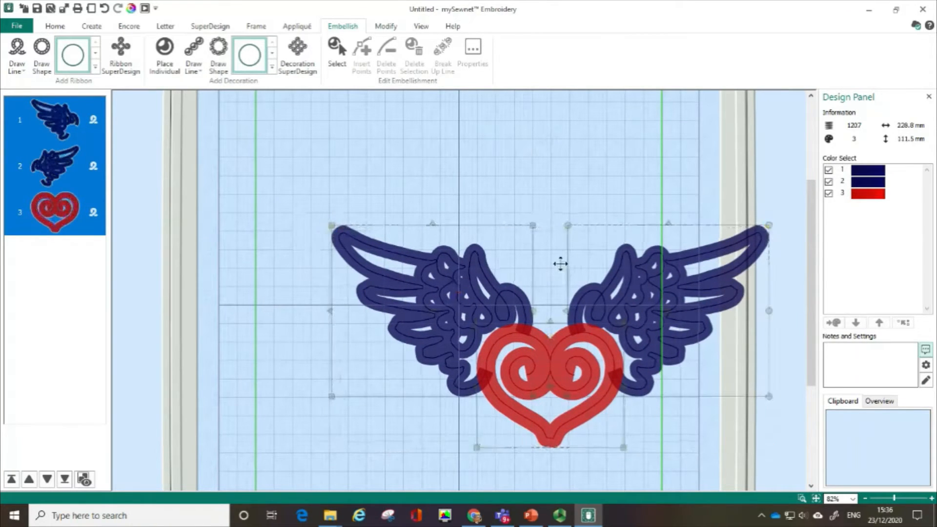
{"action": "left_click_drag", "start_coordinate": [560, 264], "coordinate": [492, 197]}
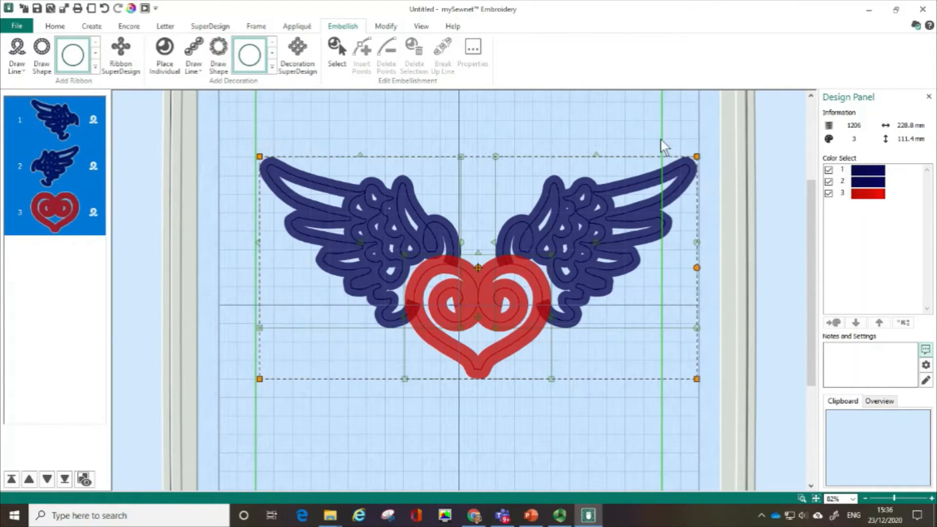
- Reduce the winged heart to about 208 mm wide so that it fits inside the green boundary
{"action": "left_click", "coordinate": [816, 499]}
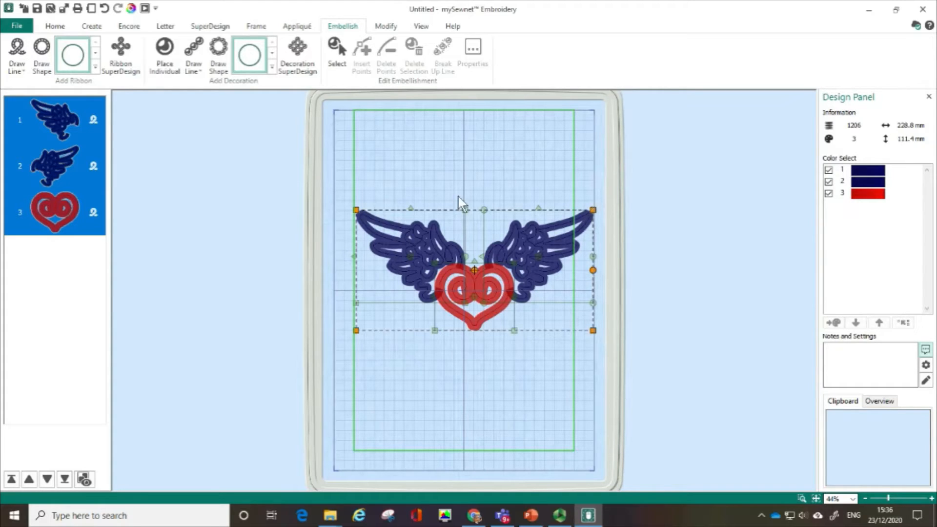
{"action": "left_click", "coordinate": [340, 194]}
{"action": "left_click_drag", "start_coordinate": [592, 212], "coordinate": [572, 216]}
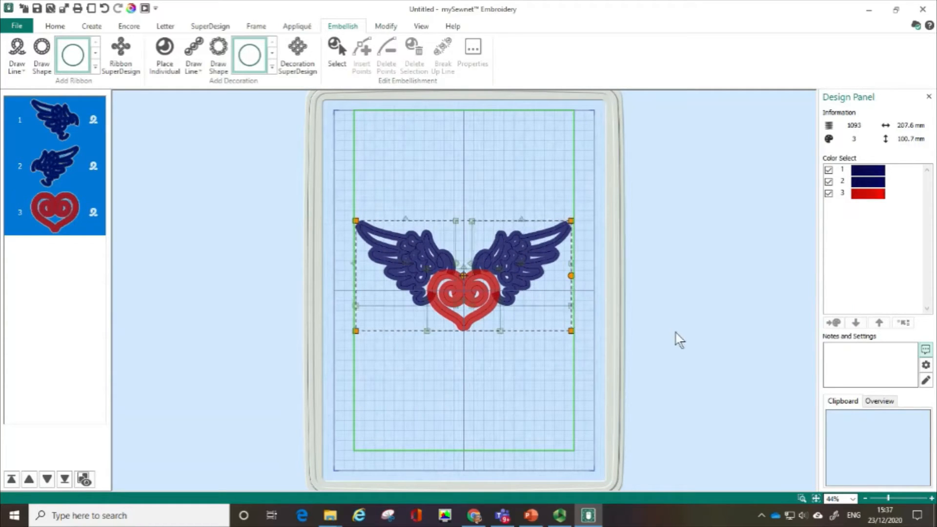
- Enter the lettering text TROUBLE on the first line and MAKER on the second line
{"action": "left_click", "coordinate": [804, 499]}
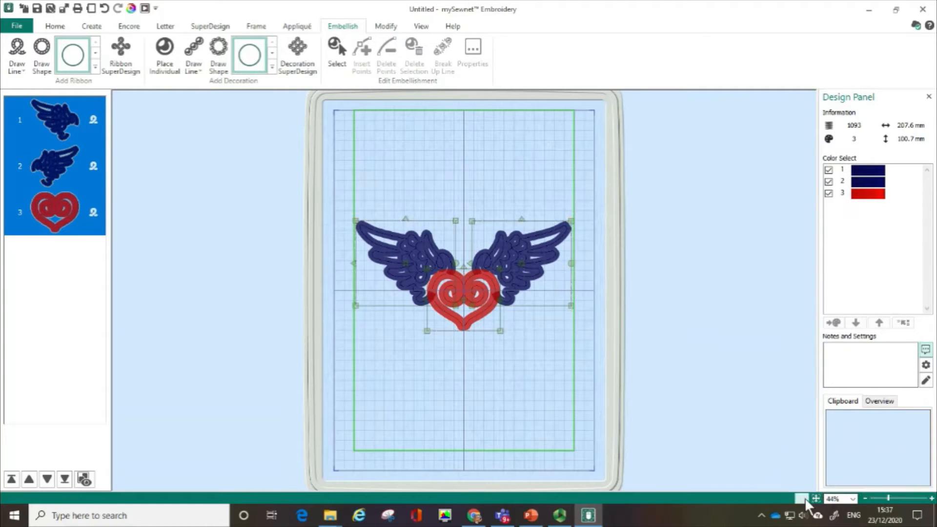
{"action": "left_click_drag", "start_coordinate": [333, 192], "coordinate": [615, 419]}
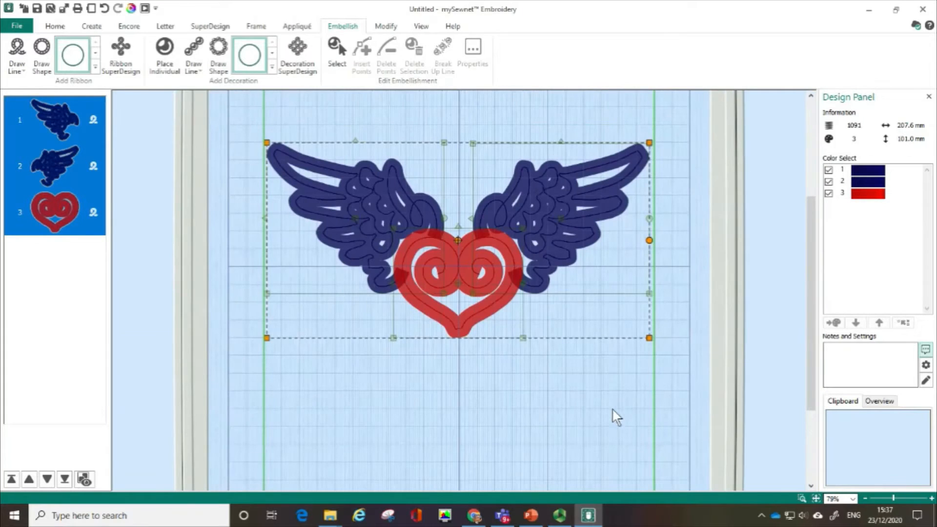
{"action": "left_click_drag", "start_coordinate": [813, 329], "coordinate": [813, 312]}
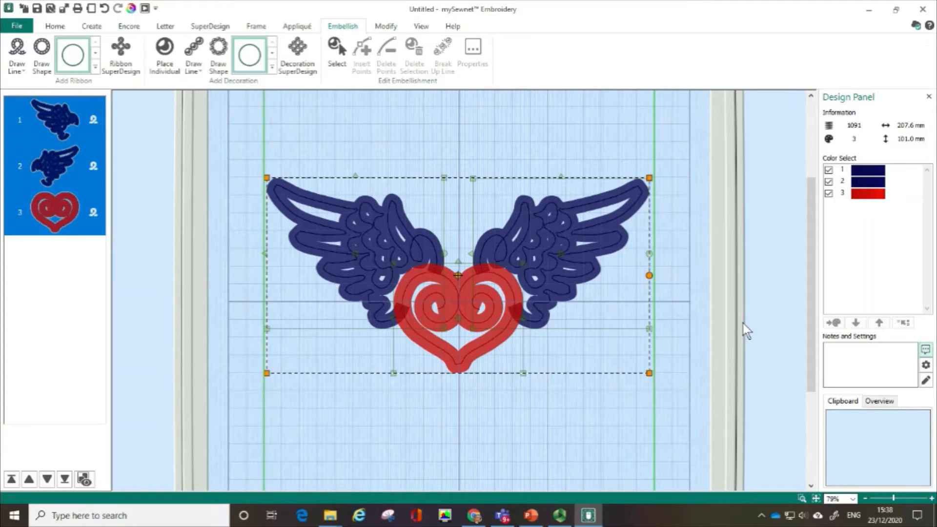
{"action": "left_click", "coordinate": [165, 26]}
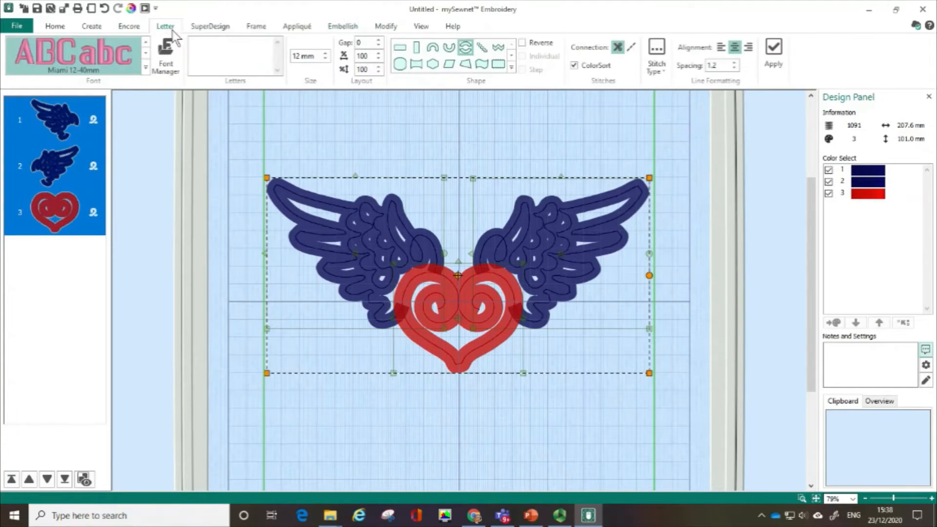
{"action": "left_click", "coordinate": [200, 43]}
{"action": "type", "text": "TROUBLE"}
{"action": "key", "text": "Return"}
{"action": "type", "text": "MAKER"}
- Choose the Retro font SanFran 15-60mm for the lettering and set its size to 25 mm
{"action": "left_click", "coordinate": [147, 70]}
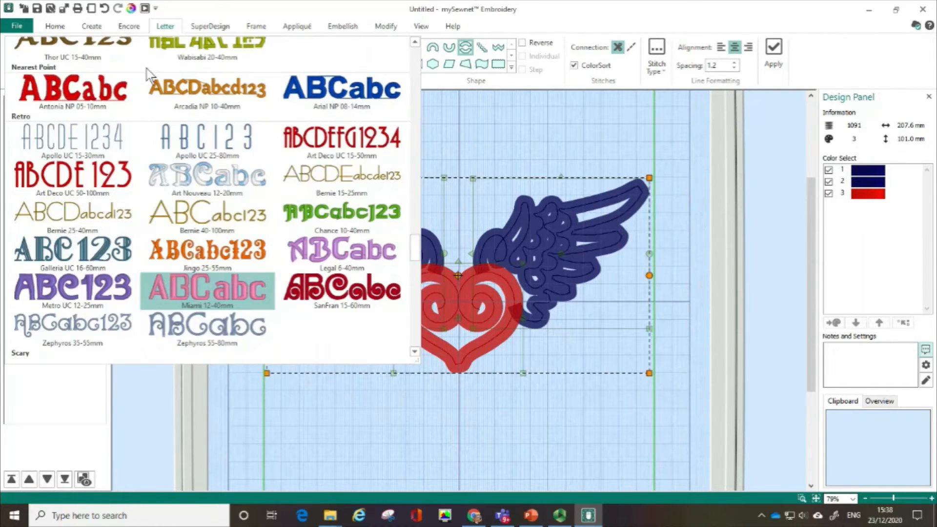
{"action": "left_click", "coordinate": [341, 300]}
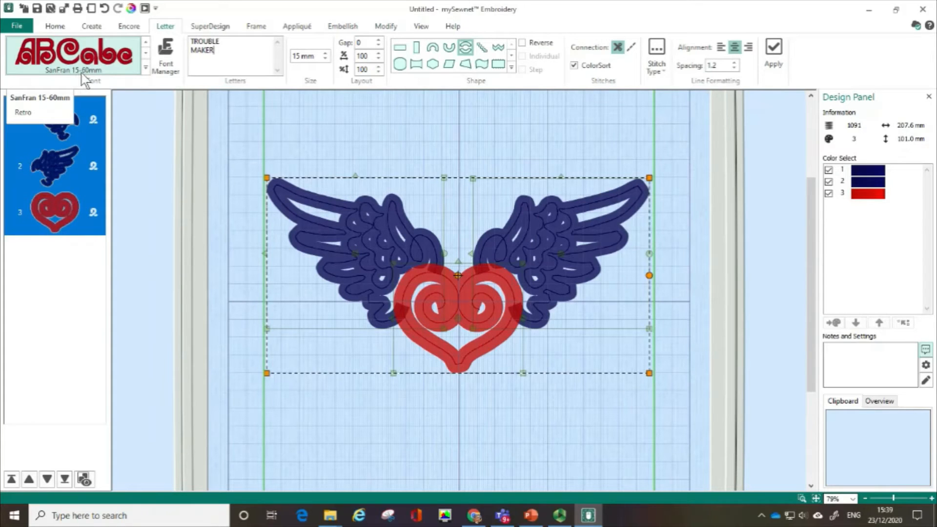
{"action": "left_click", "coordinate": [146, 70]}
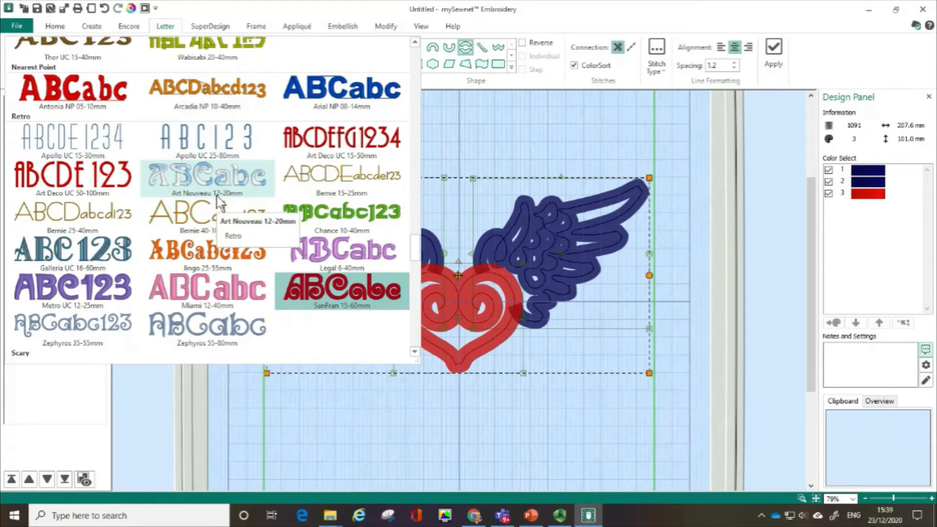
{"action": "left_click", "coordinate": [340, 306]}
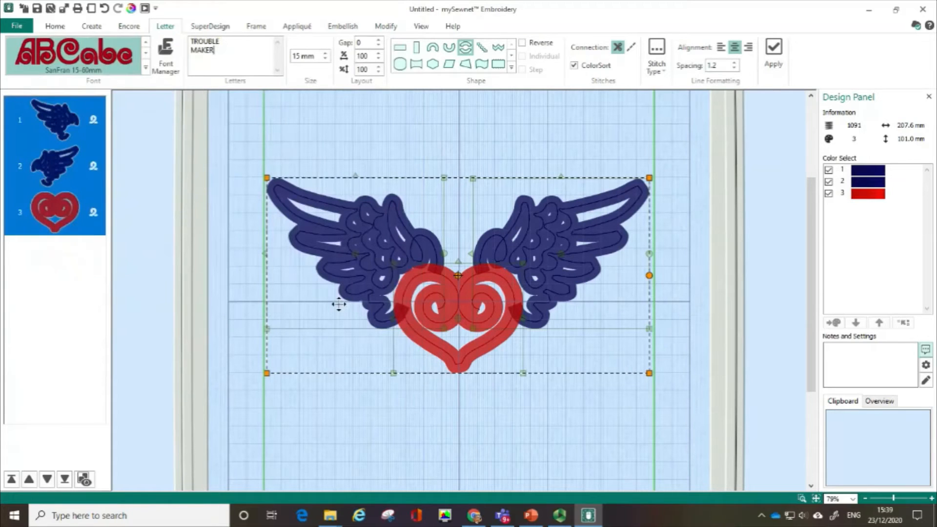
{"action": "double_click", "coordinate": [297, 56]}
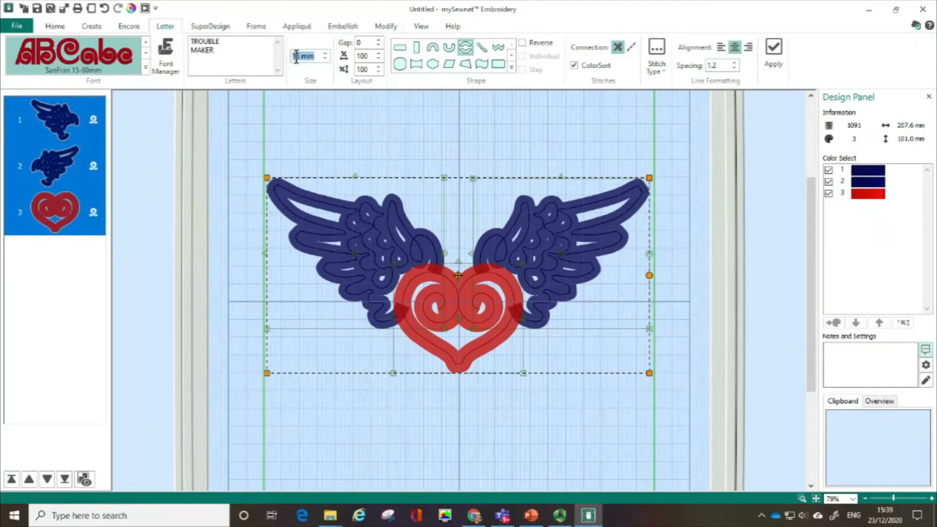
{"action": "type", "text": "5"}
{"action": "type", "text": "2"}
- Try the lettering as two straight horizontal lines below the heart and delete it from the design
{"action": "left_click", "coordinate": [468, 49]}
{"action": "left_click", "coordinate": [405, 50]}
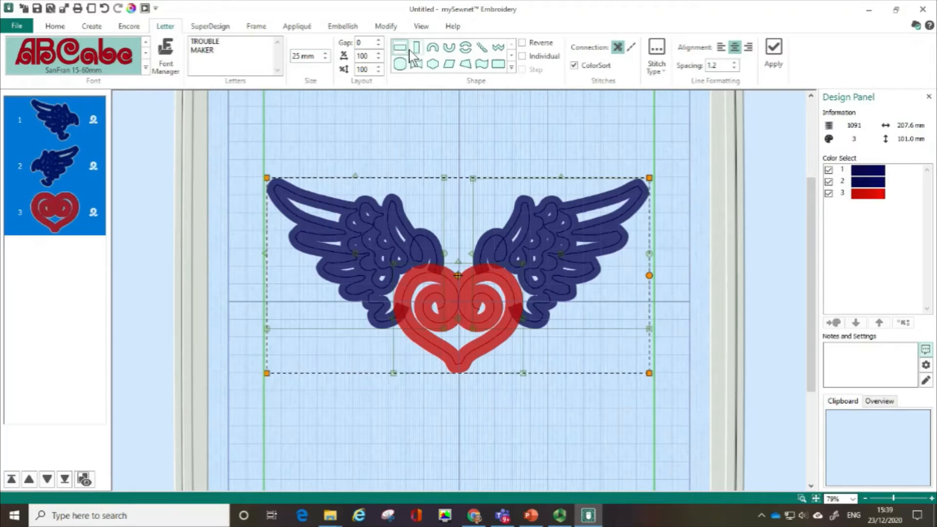
{"action": "left_click", "coordinate": [775, 49]}
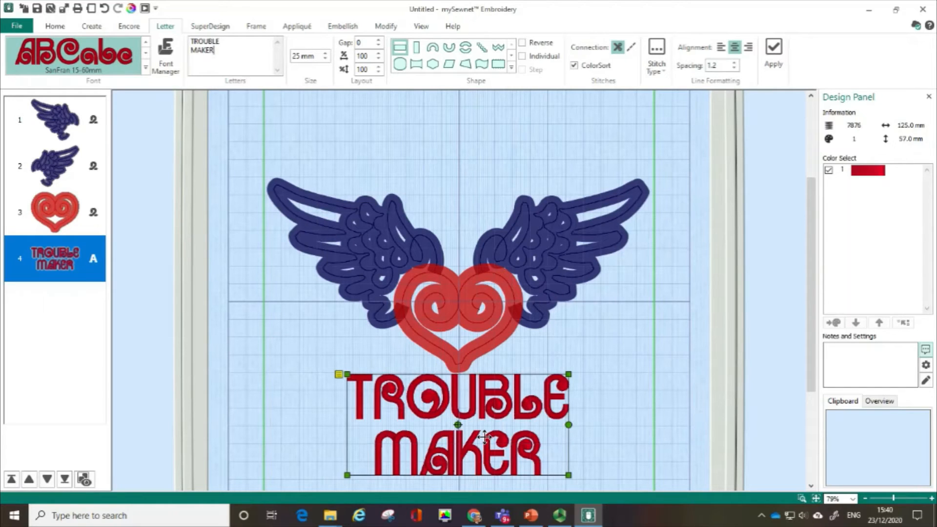
{"action": "right_click", "coordinate": [60, 259]}
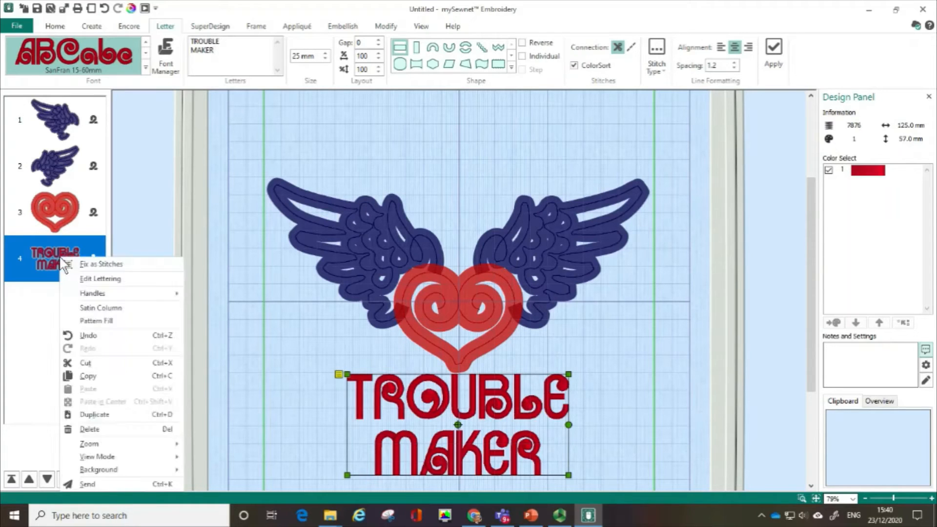
{"action": "left_click", "coordinate": [109, 428]}
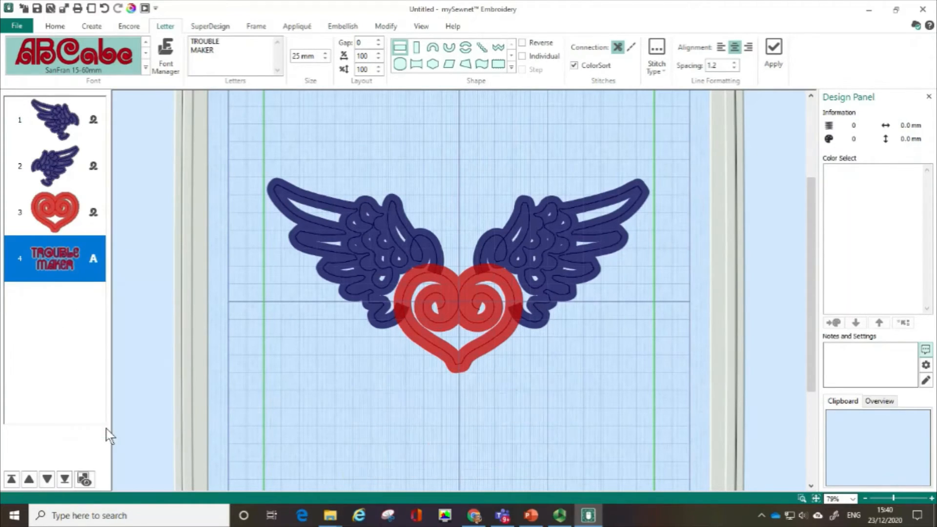
- Place the lettering on a circle shape, with TROUBLE arched above the winged heart and MAKER curved below it
{"action": "left_click", "coordinate": [467, 51]}
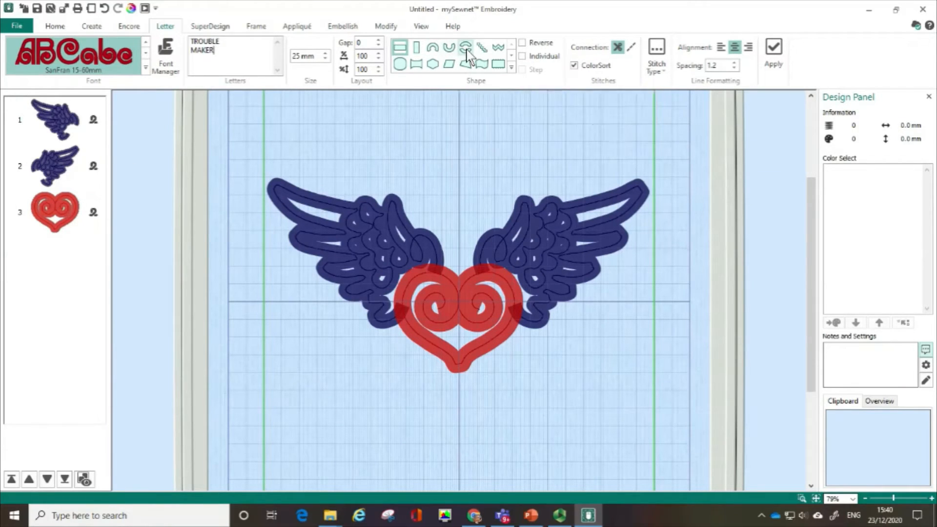
{"action": "left_click", "coordinate": [775, 52]}
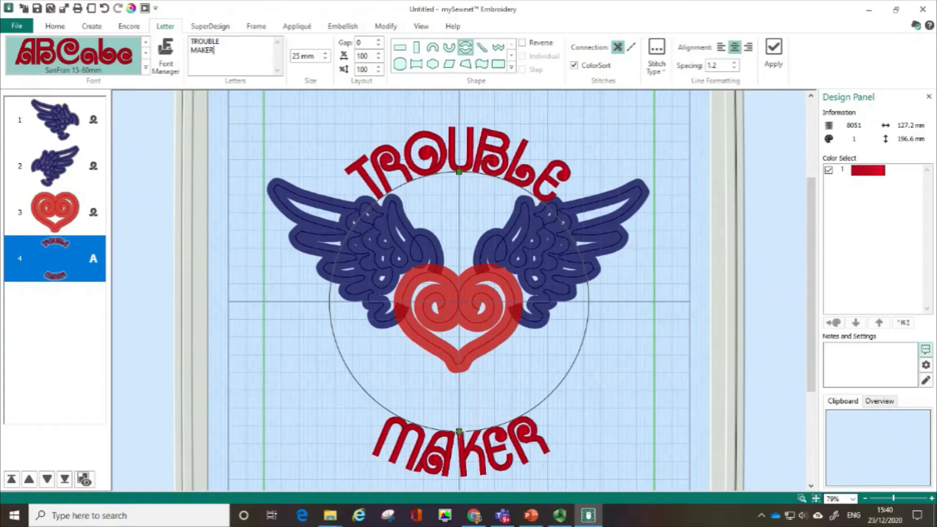
- Shrink the lettering circle and reposition it around the winged heart, making the lettering about 126 x 172 mm overall
{"action": "left_click_drag", "start_coordinate": [459, 431], "coordinate": [459, 418]}
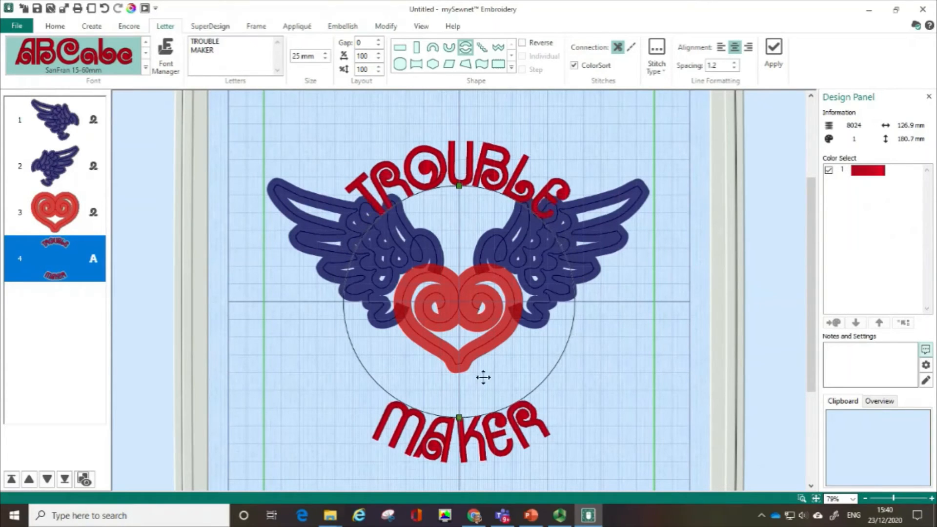
{"action": "left_click_drag", "start_coordinate": [481, 347], "coordinate": [486, 327]}
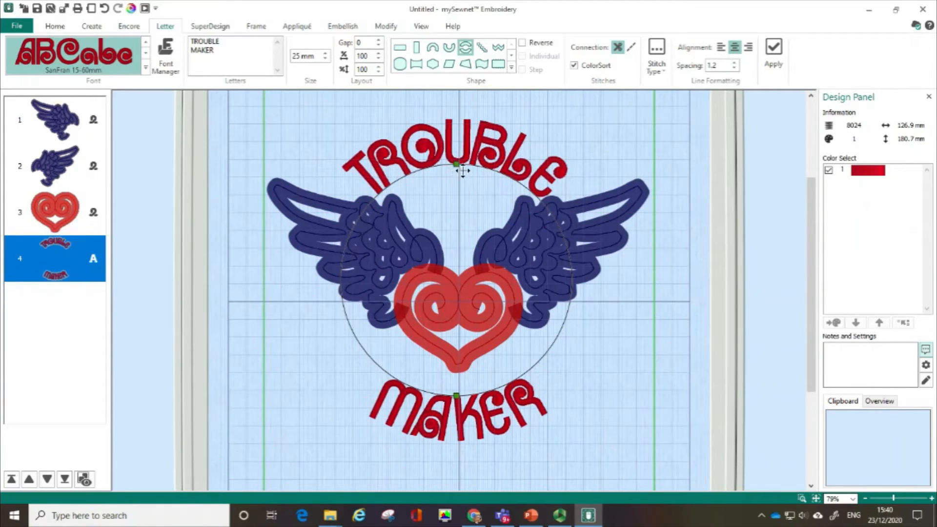
{"action": "key", "text": "ctrl"}
{"action": "key", "text": "ctrl"}
{"action": "mouse_move", "coordinate": [457, 165]}
{"action": "left_mouse_down"}
{"action": "mouse_move", "coordinate": [404, 180]}
{"action": "mouse_move", "coordinate": [456, 170]}
{"action": "left_mouse_up"}
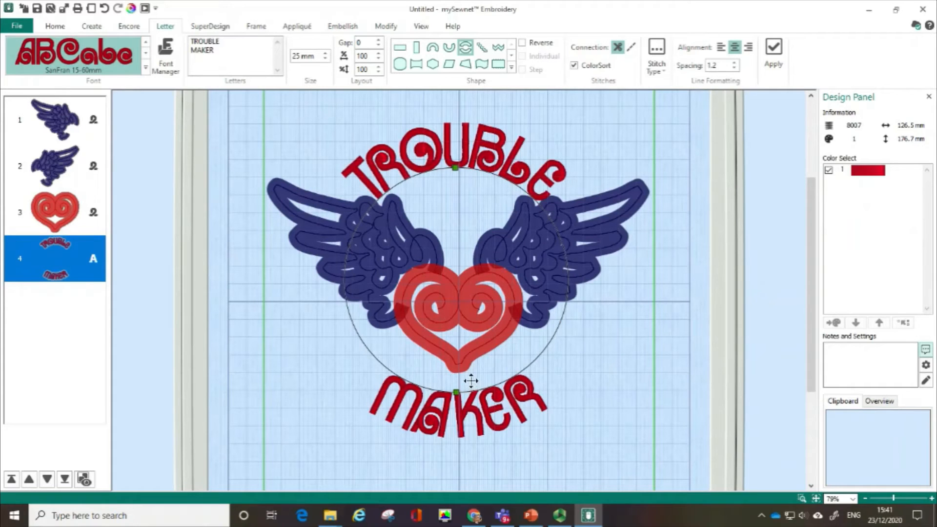
{"action": "left_click_drag", "start_coordinate": [470, 215], "coordinate": [466, 215]}
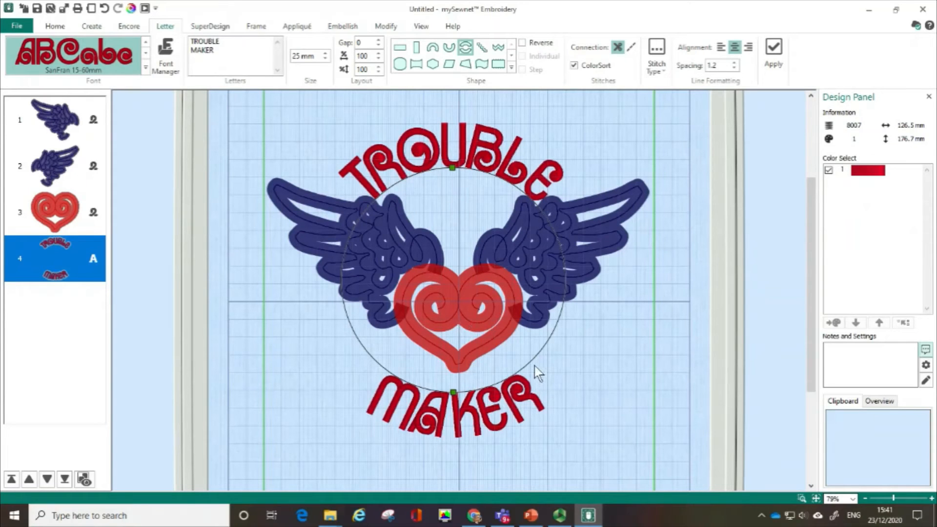
{"action": "left_click_drag", "start_coordinate": [526, 361], "coordinate": [527, 362]}
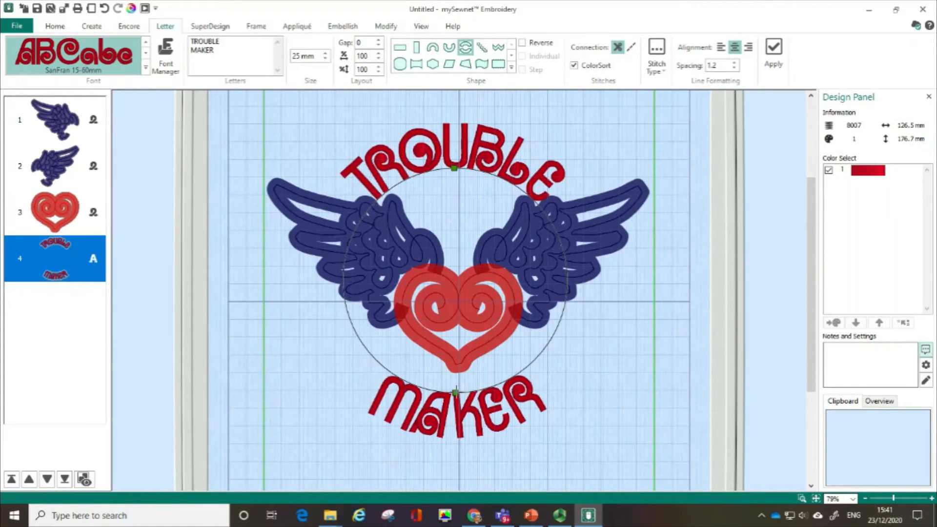
{"action": "left_click_drag", "start_coordinate": [455, 392], "coordinate": [456, 390]}
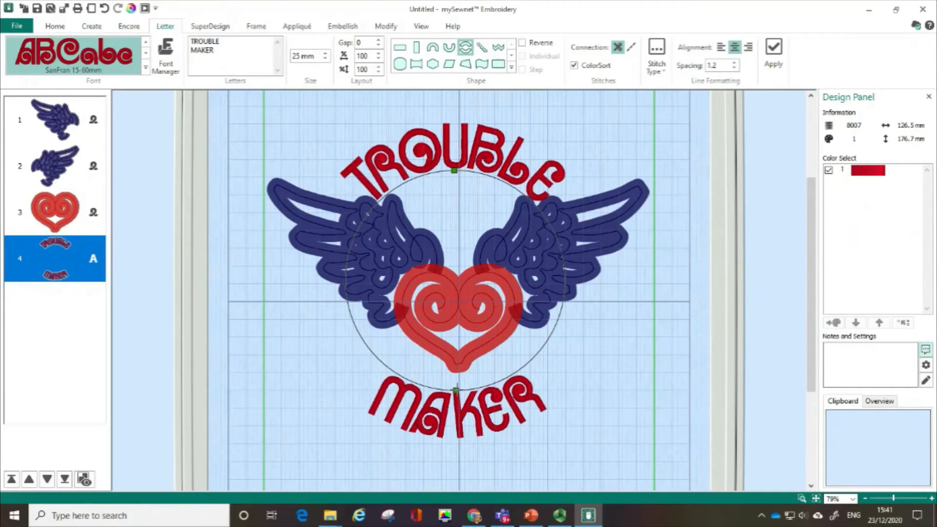
{"action": "left_click_drag", "start_coordinate": [456, 391], "coordinate": [457, 390]}
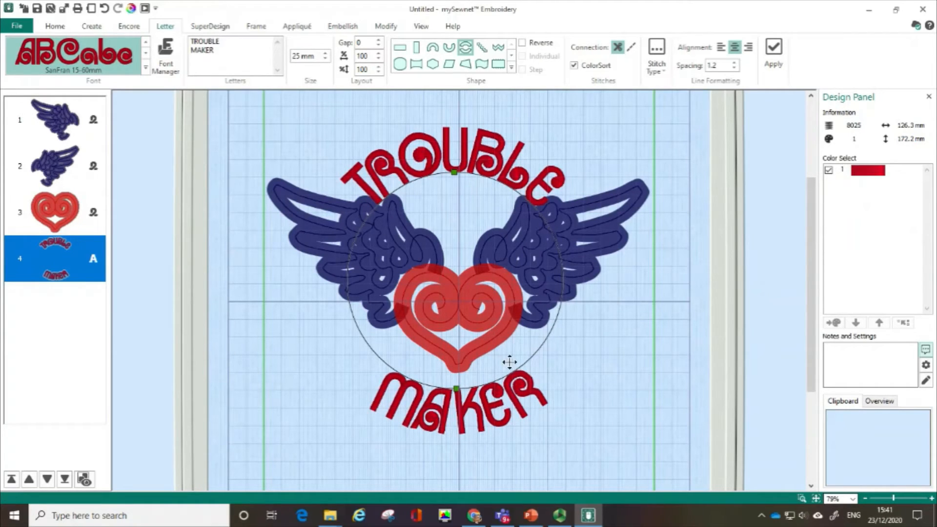
{"action": "left_click_drag", "start_coordinate": [509, 362], "coordinate": [508, 360]}
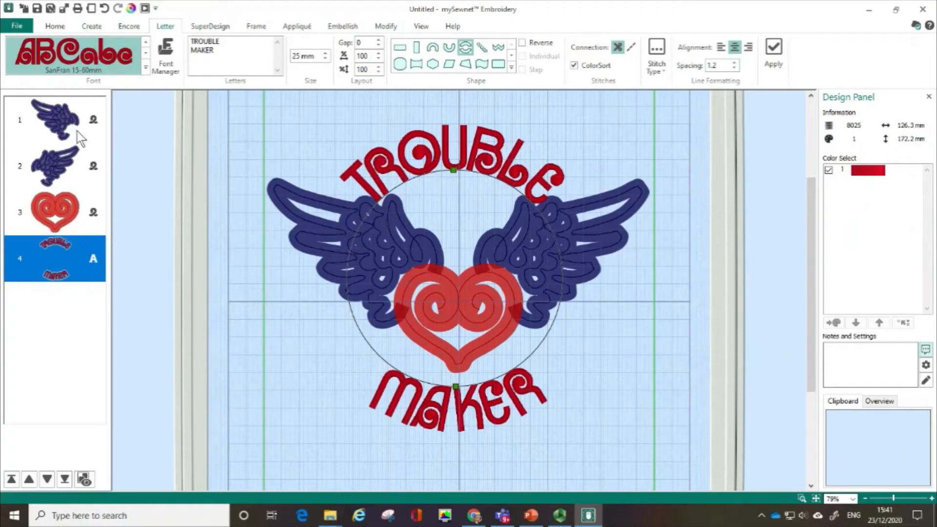
- Move the TROUBLE MAKER lettering ahead of the wings and heart so that it stitches first
{"action": "left_click", "coordinate": [72, 171]}
{"action": "left_click", "coordinate": [42, 257]}
{"action": "mouse_move", "coordinate": [42, 257]}
{"action": "left_mouse_down"}
{"action": "mouse_move", "coordinate": [47, 174]}
{"action": "mouse_move", "coordinate": [27, 144]}
{"action": "mouse_move", "coordinate": [26, 157]}
{"action": "mouse_move", "coordinate": [24, 140]}
{"action": "left_mouse_up"}
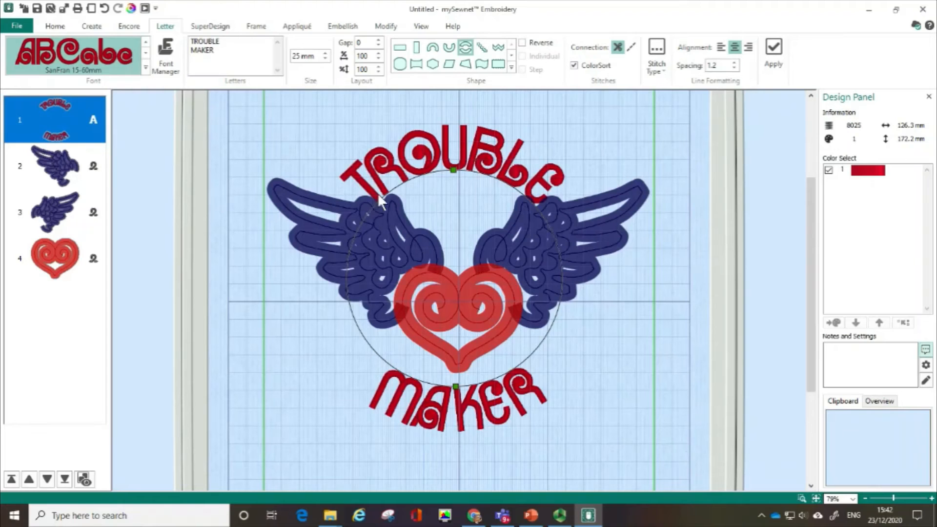
- Change the lettering's thread color to Robison-Anton Rayon 40 number 2339 Coffee Bean
{"action": "key", "text": "ctrl"}
{"action": "left_click", "coordinate": [869, 172]}
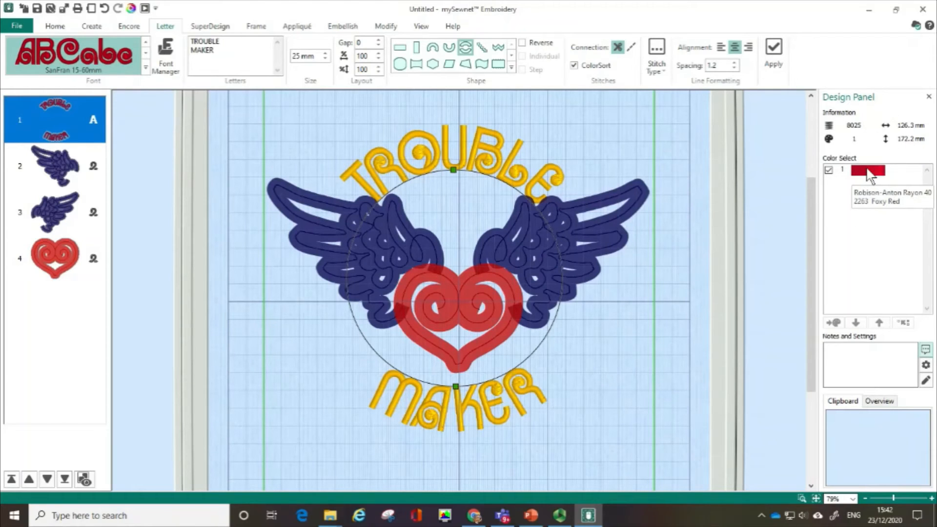
{"action": "left_click", "coordinate": [868, 171]}
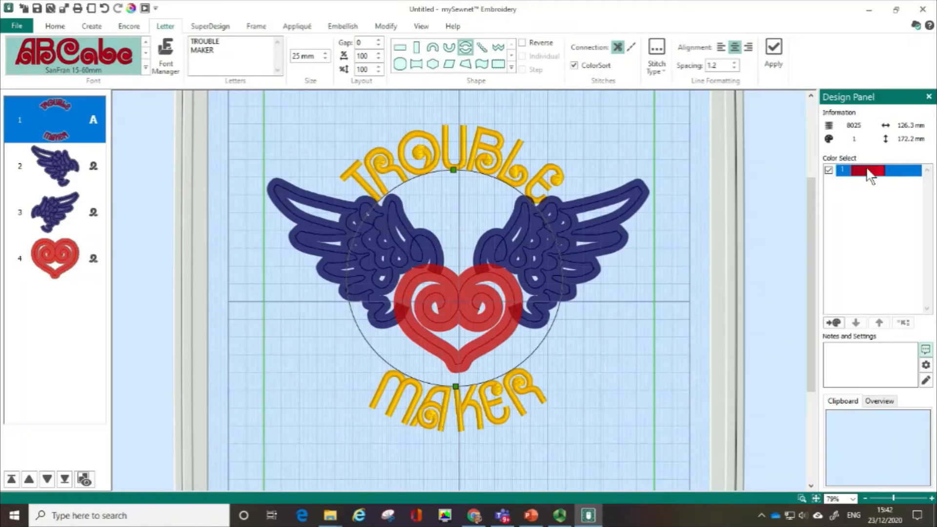
{"action": "double_click", "coordinate": [869, 172]}
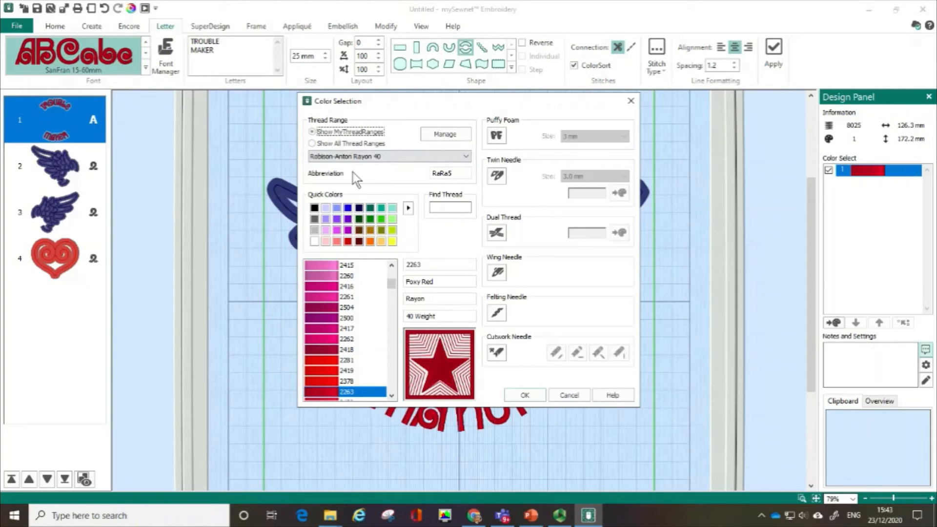
{"action": "left_click", "coordinate": [314, 211]}
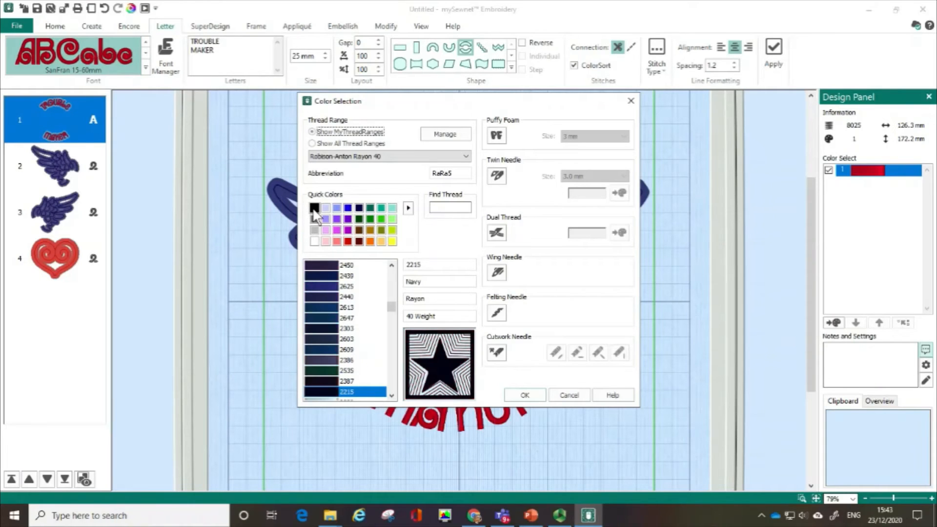
{"action": "left_click", "coordinate": [360, 242]}
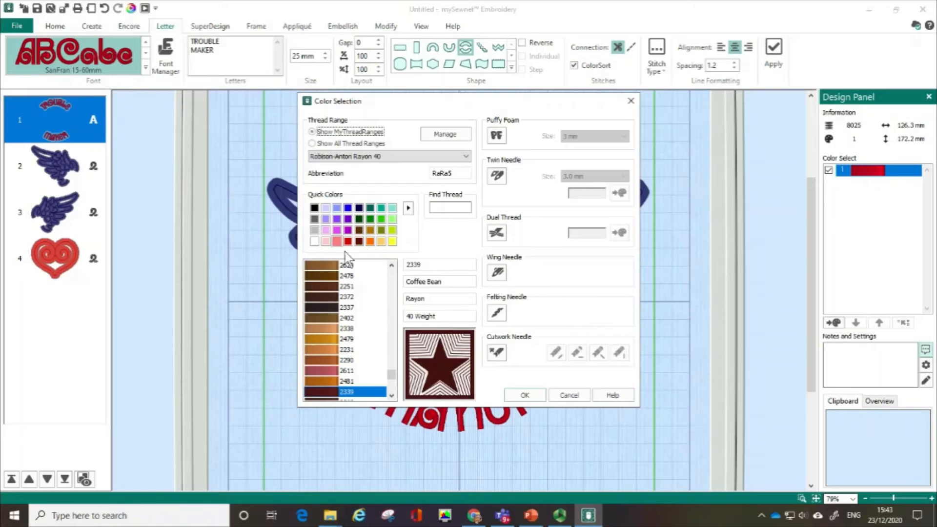
{"action": "left_click", "coordinate": [525, 396]}
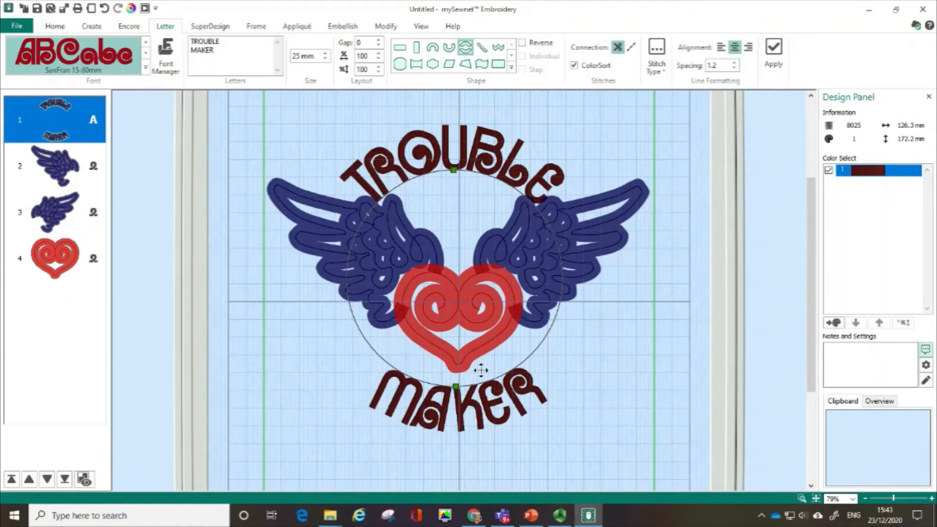
- Select the heart's ribbon line for embellishment editing and open its ribbon properties
{"action": "left_click", "coordinate": [57, 106]}
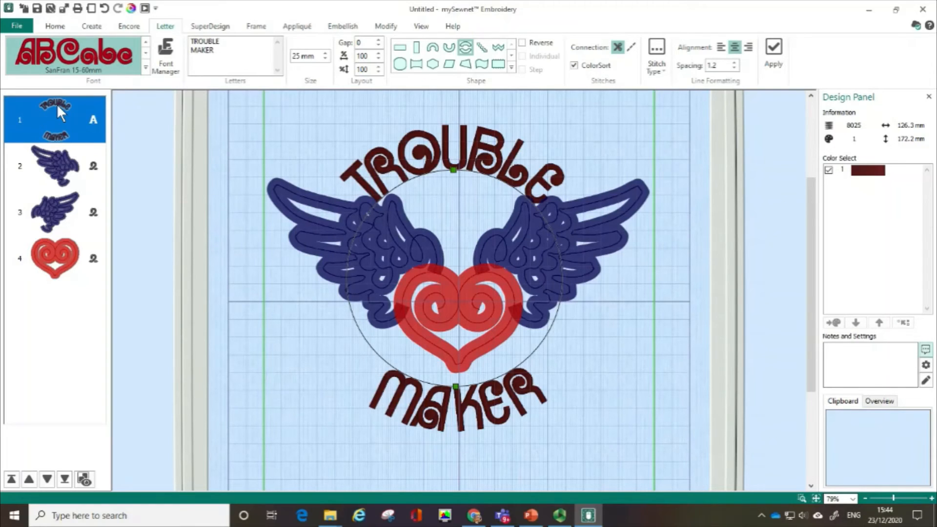
{"action": "left_click", "coordinate": [52, 254]}
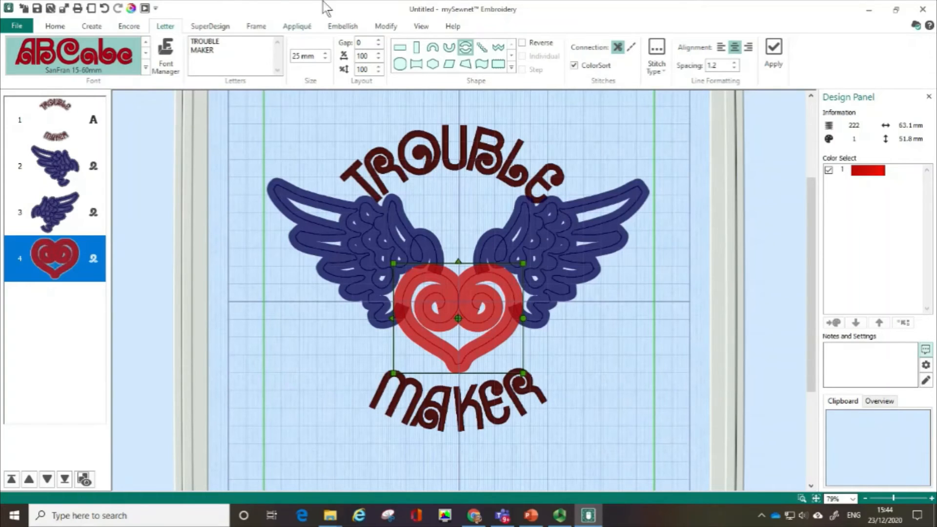
{"action": "left_click", "coordinate": [344, 27]}
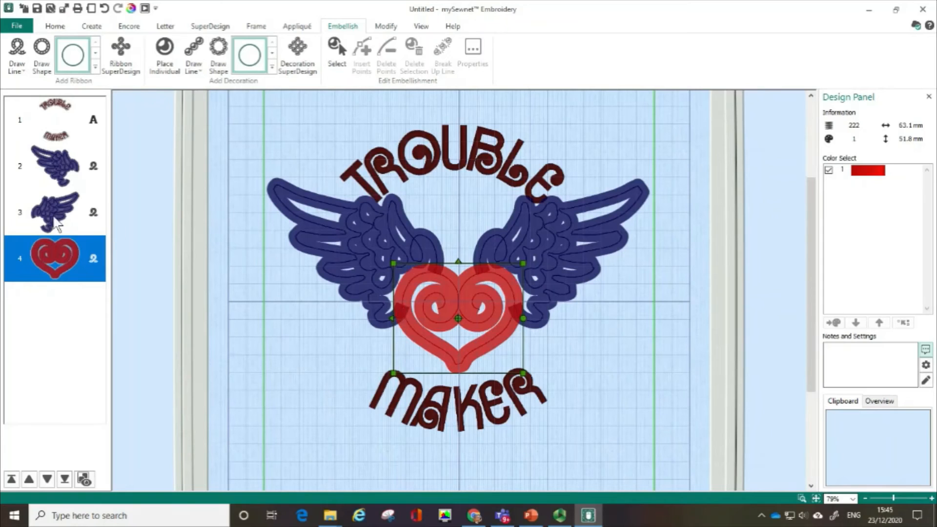
{"action": "left_click", "coordinate": [90, 275]}
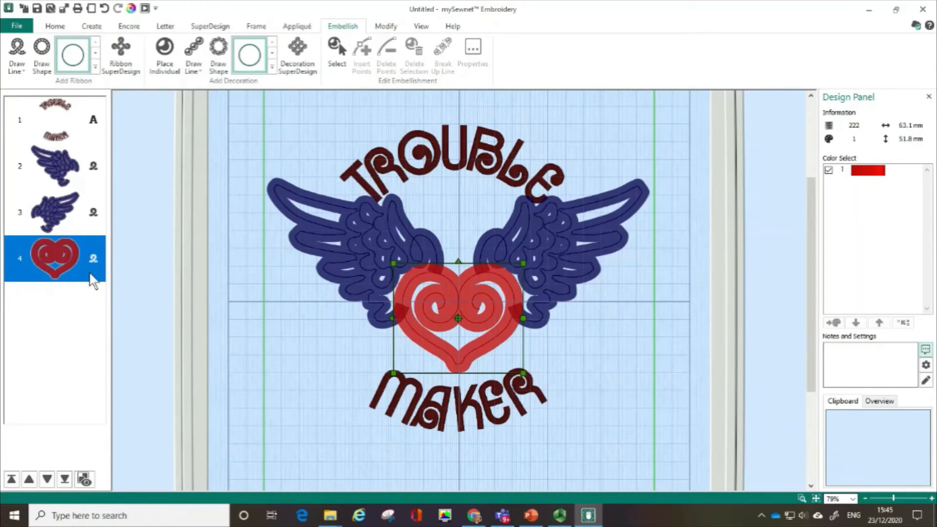
{"action": "left_click", "coordinate": [337, 54]}
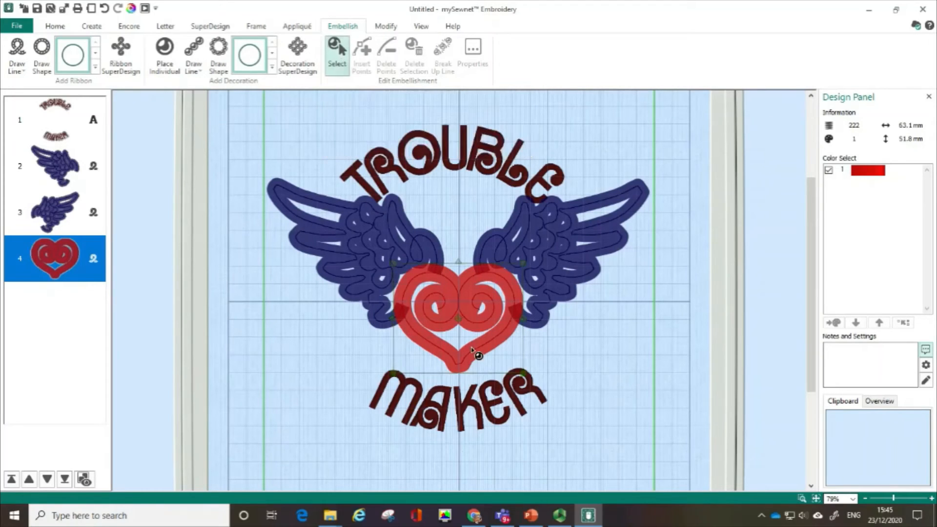
{"action": "left_click", "coordinate": [490, 318]}
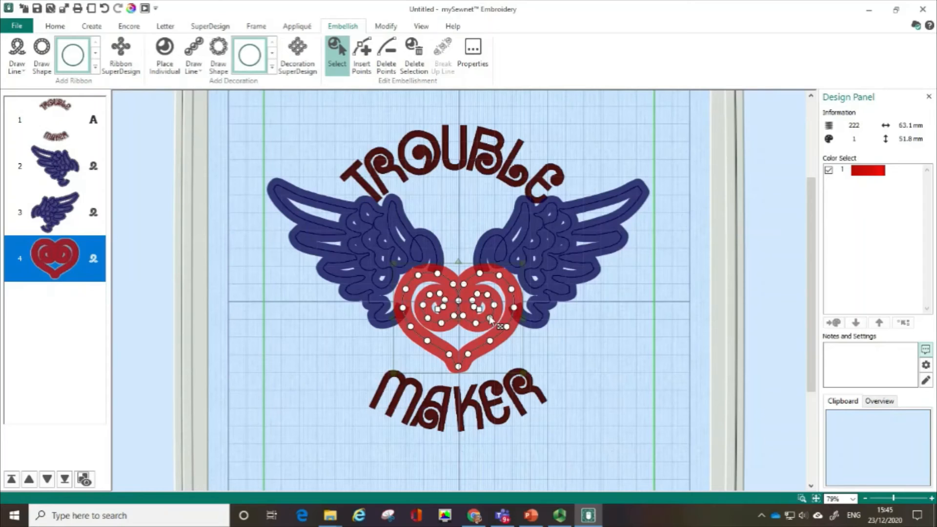
{"action": "right_click", "coordinate": [491, 319]}
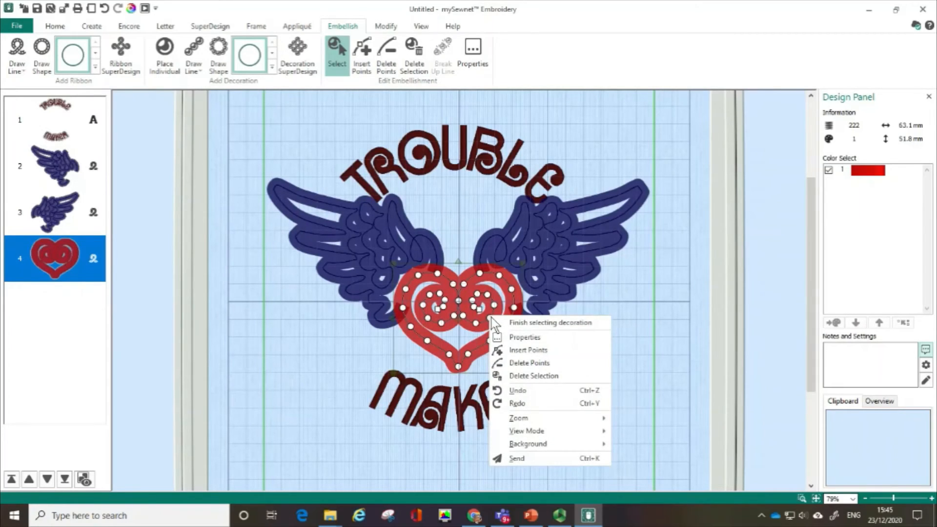
{"action": "left_click", "coordinate": [513, 338]}
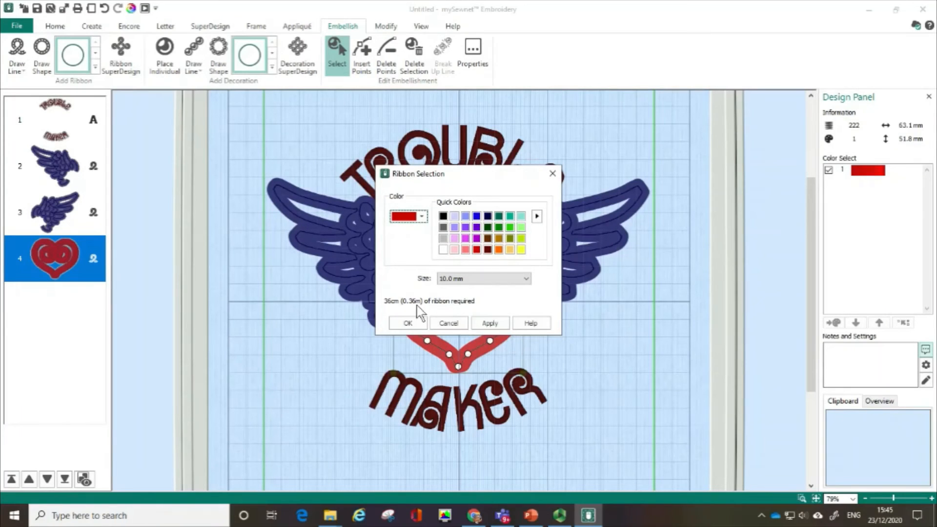
- Check the ribbon width and the length of ribbon required for the heart, and close its properties without changes
{"action": "key", "text": "ctrl"}
{"action": "key", "text": "ctrl"}
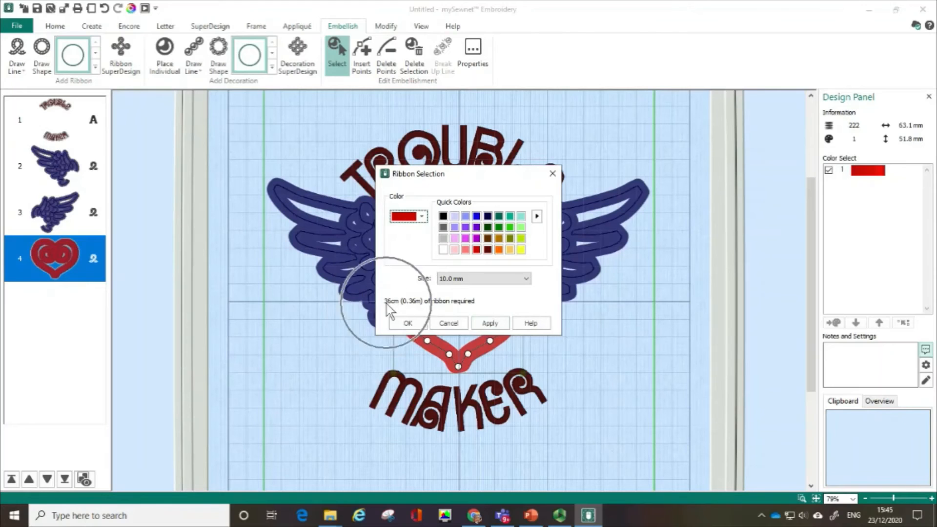
{"action": "key", "text": "ctrl"}
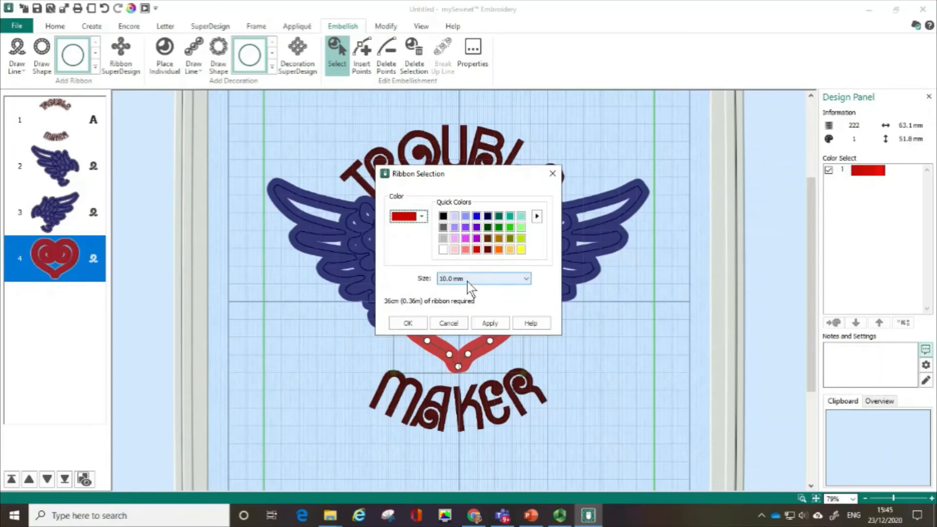
{"action": "key", "text": "ctrl"}
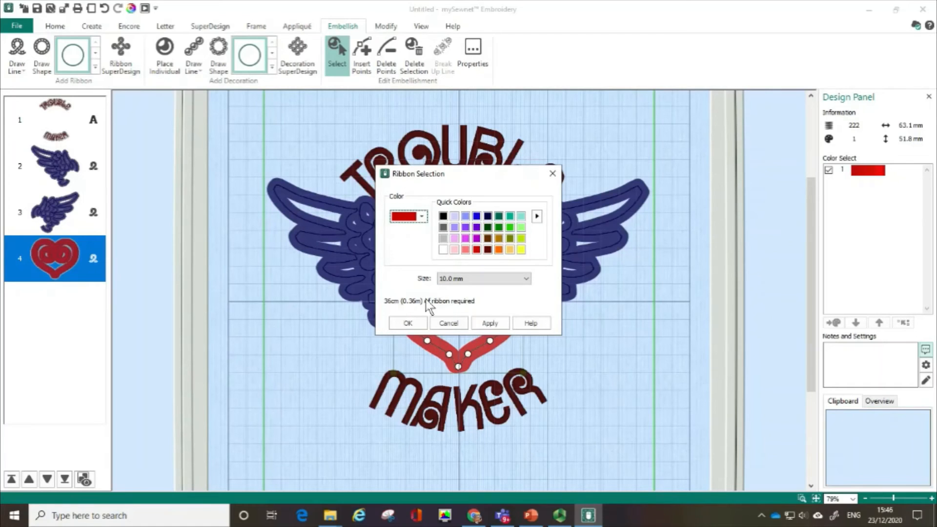
{"action": "key", "text": "ctrl"}
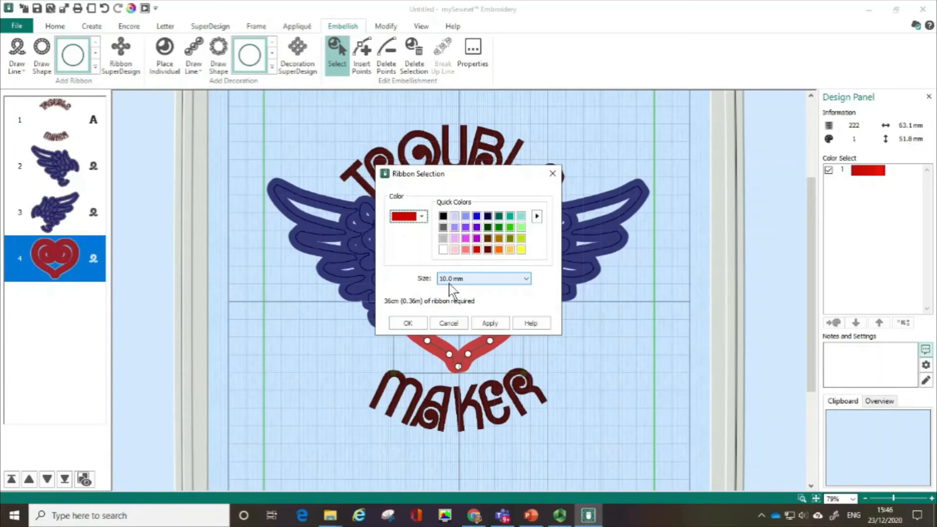
{"action": "left_click", "coordinate": [552, 174]}
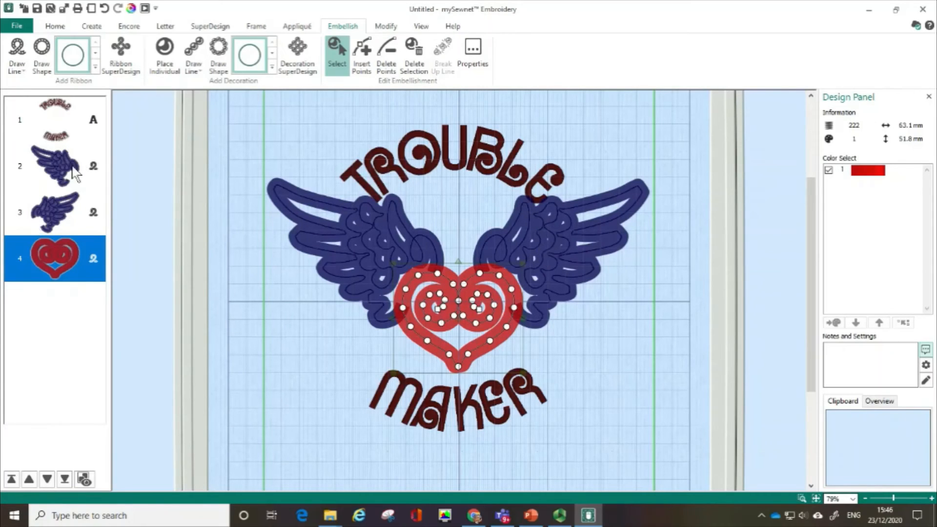
- Change the right wing's ribbon to light gray and set its ribbon size to 10.0 mm
{"action": "left_click", "coordinate": [71, 205]}
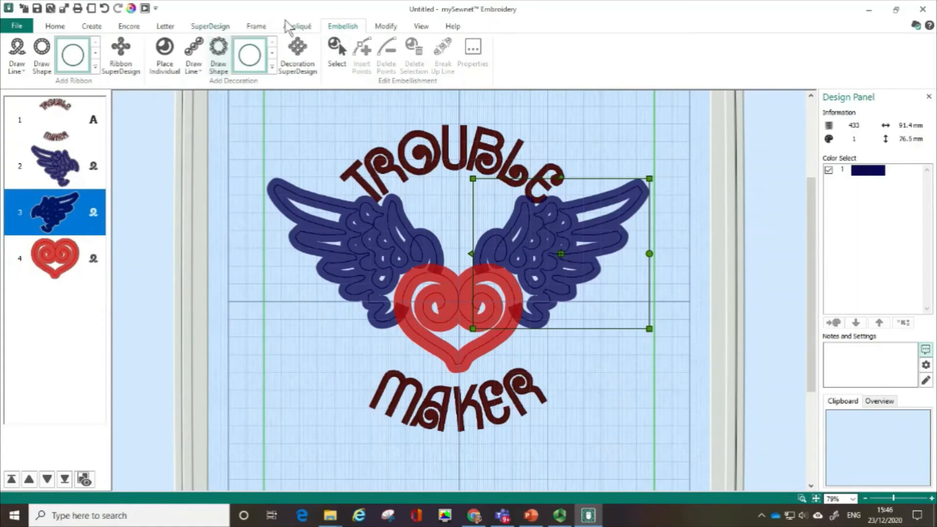
{"action": "left_click", "coordinate": [340, 51]}
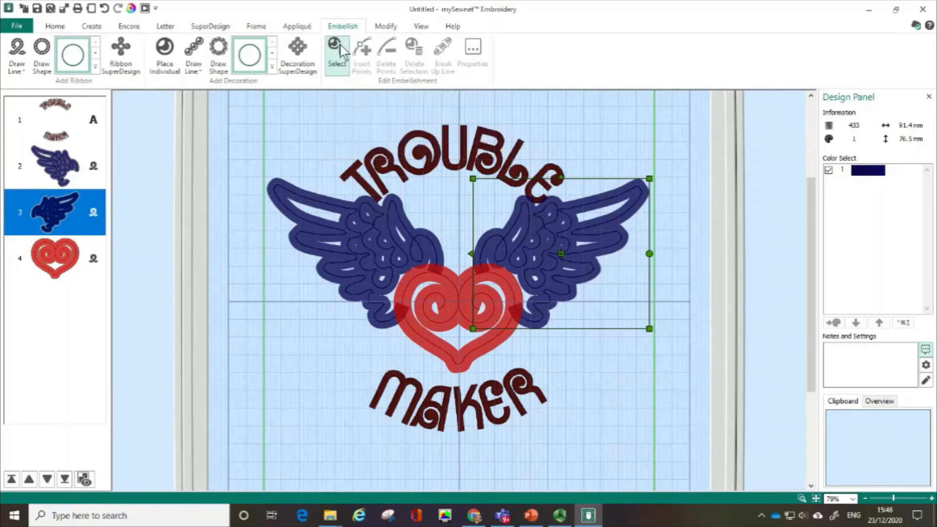
{"action": "left_click", "coordinate": [526, 232]}
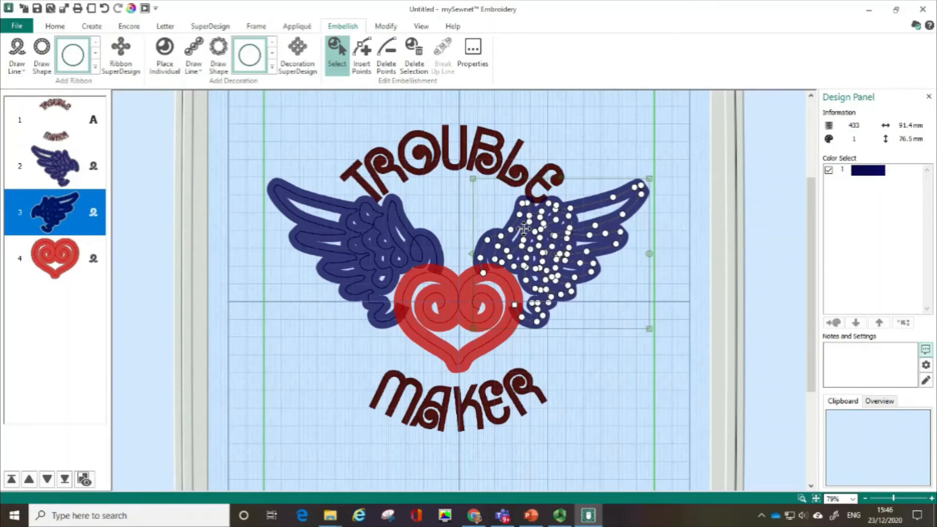
{"action": "right_click", "coordinate": [525, 230]}
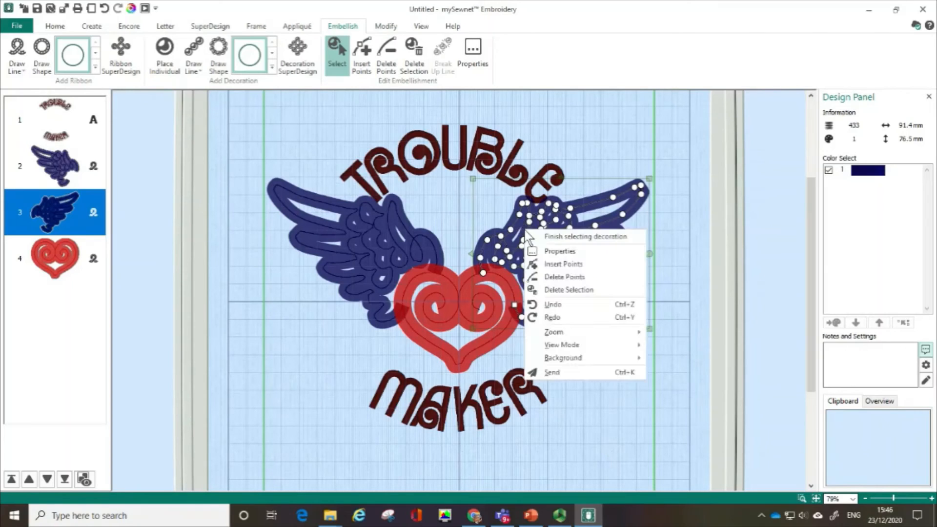
{"action": "left_click", "coordinate": [549, 251]}
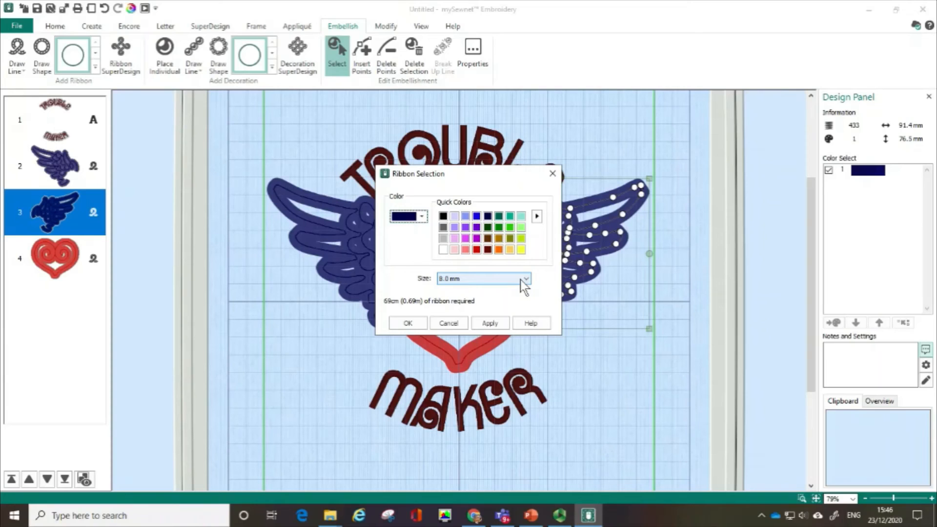
{"action": "left_click", "coordinate": [442, 238]}
{"action": "left_click", "coordinate": [528, 280]}
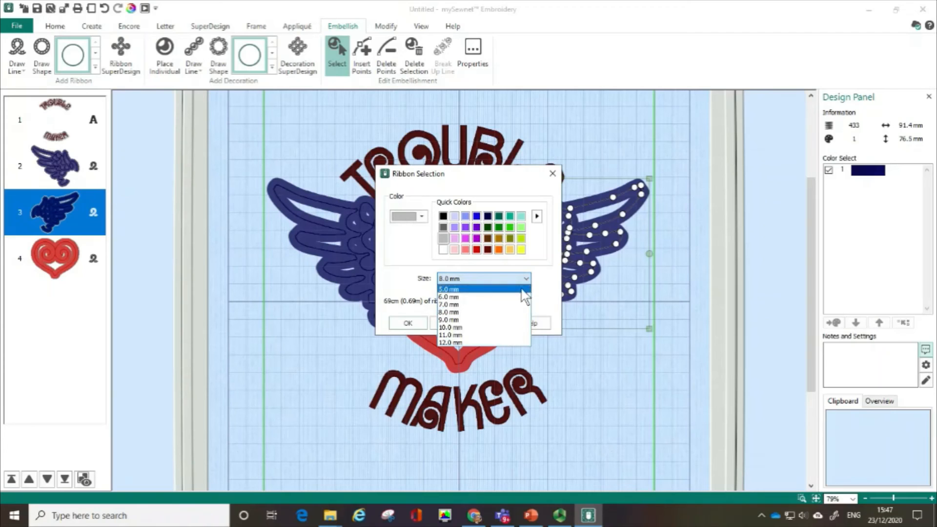
{"action": "left_click", "coordinate": [502, 327]}
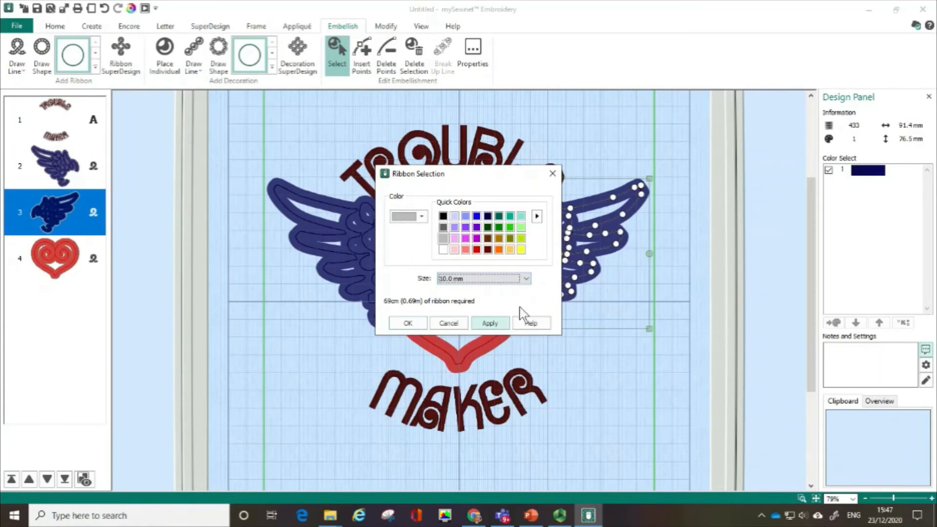
{"action": "left_click", "coordinate": [491, 324]}
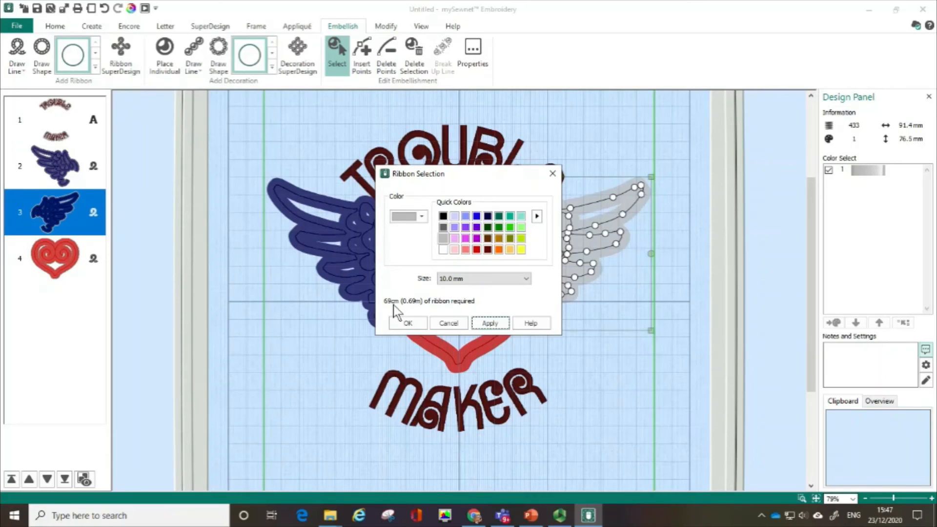
{"action": "left_click", "coordinate": [499, 328]}
{"action": "left_click", "coordinate": [408, 324]}
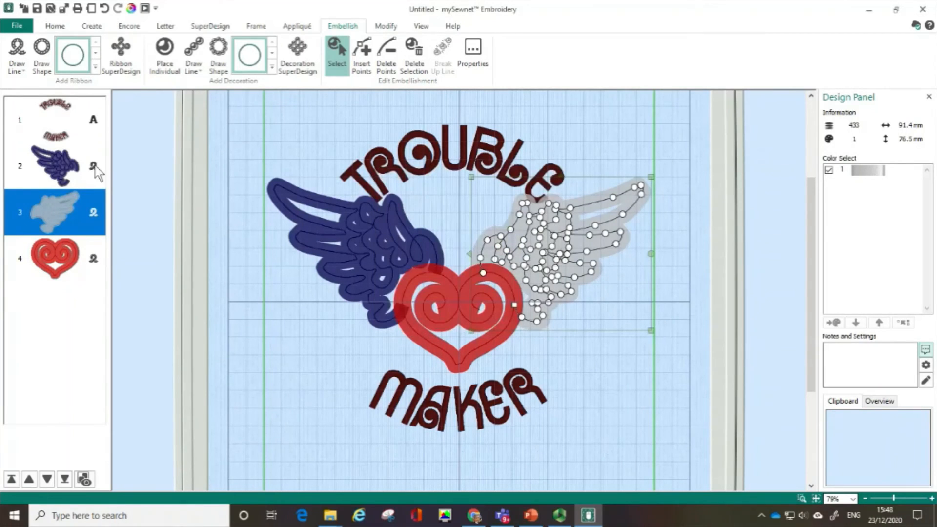
- Select the left wing's ribbon line for embellishment editing and open its ribbon properties
{"action": "left_click", "coordinate": [63, 168]}
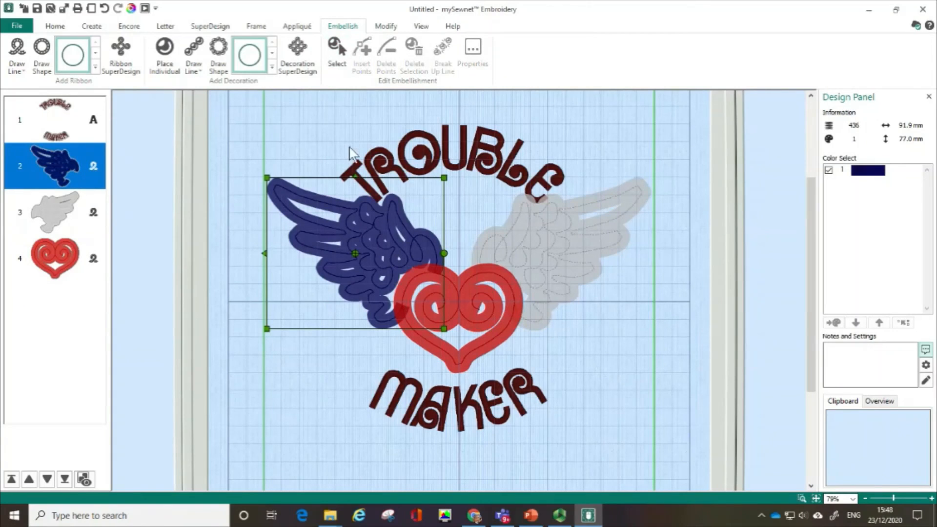
{"action": "left_click", "coordinate": [337, 49]}
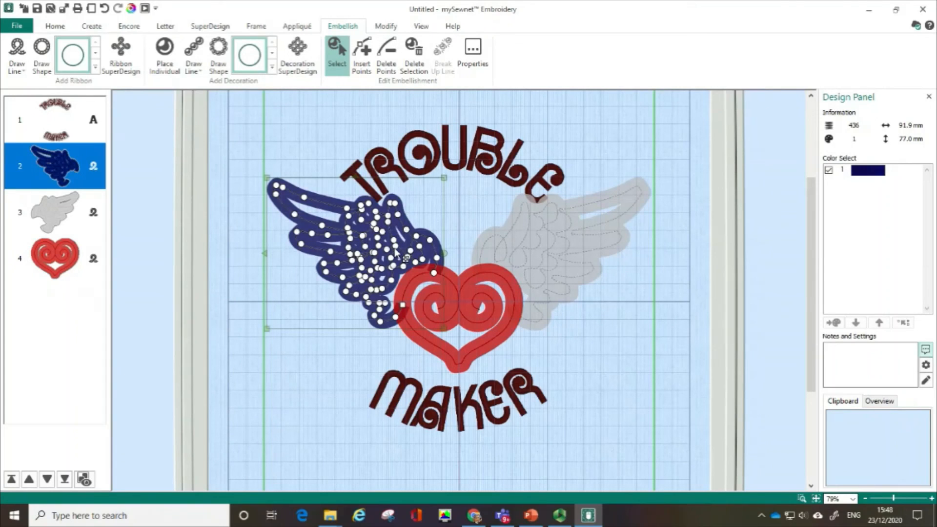
{"action": "right_click", "coordinate": [396, 249]}
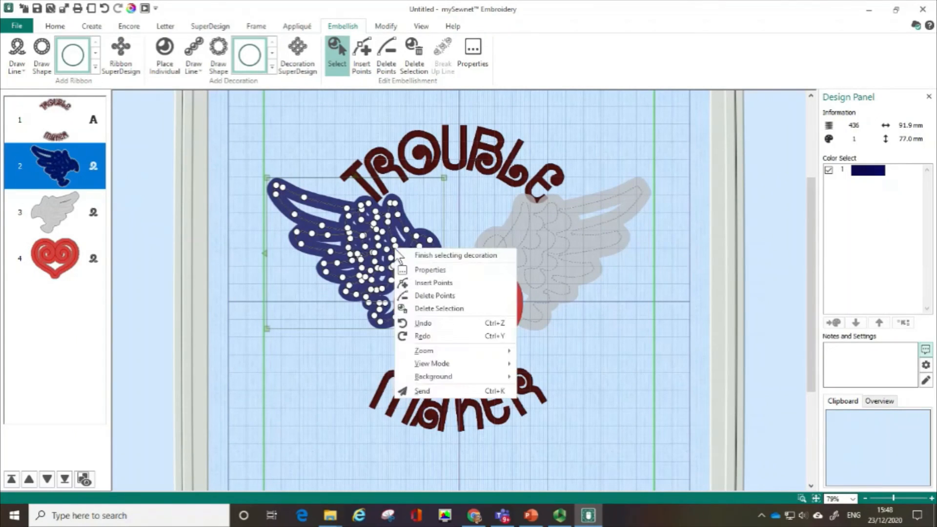
{"action": "left_click", "coordinate": [431, 272]}
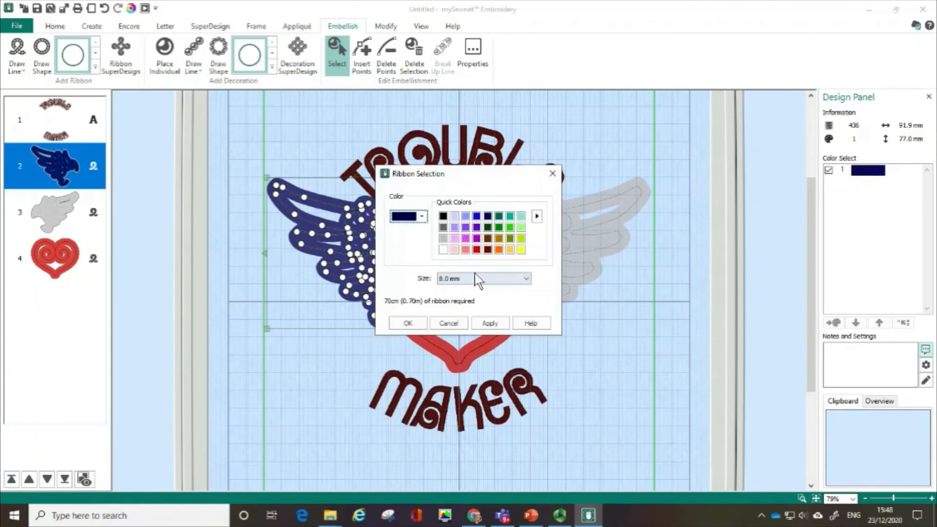
{"action": "left_click", "coordinate": [423, 218]}
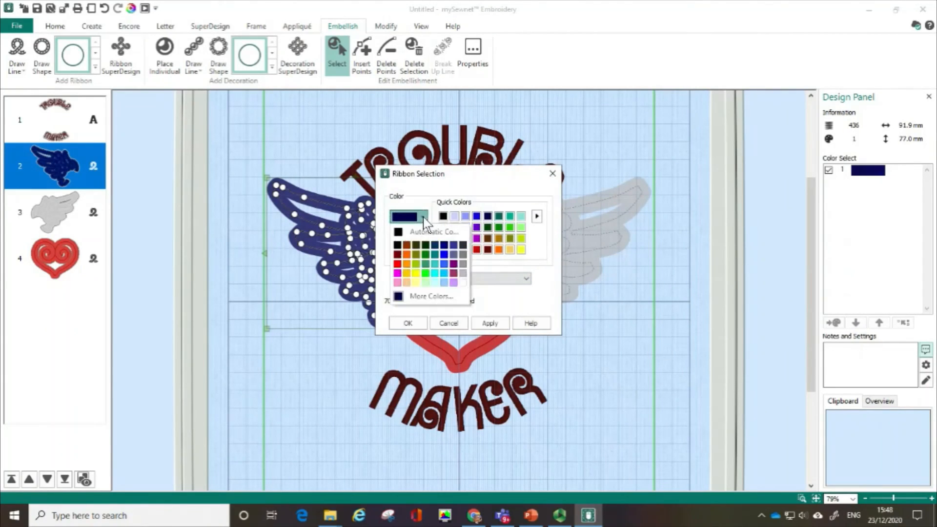
{"action": "left_click", "coordinate": [429, 299]}
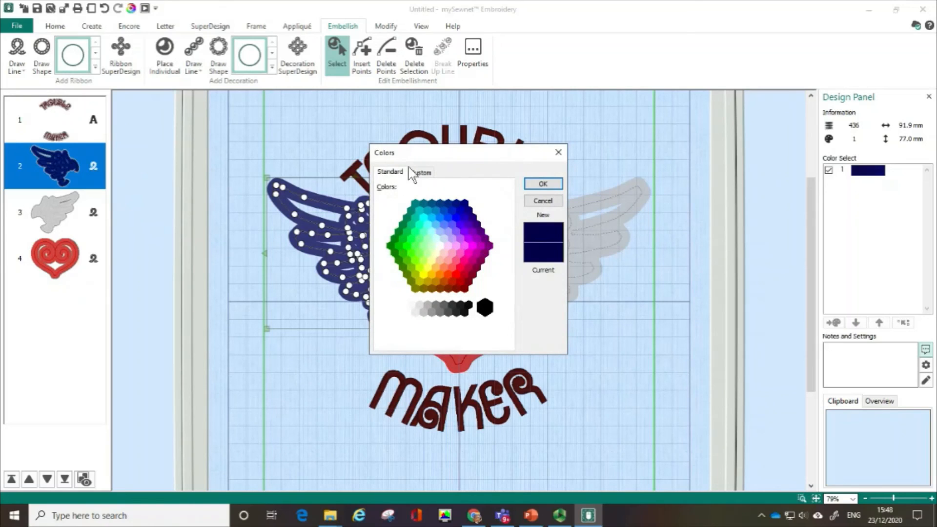
{"action": "left_click", "coordinate": [422, 172]}
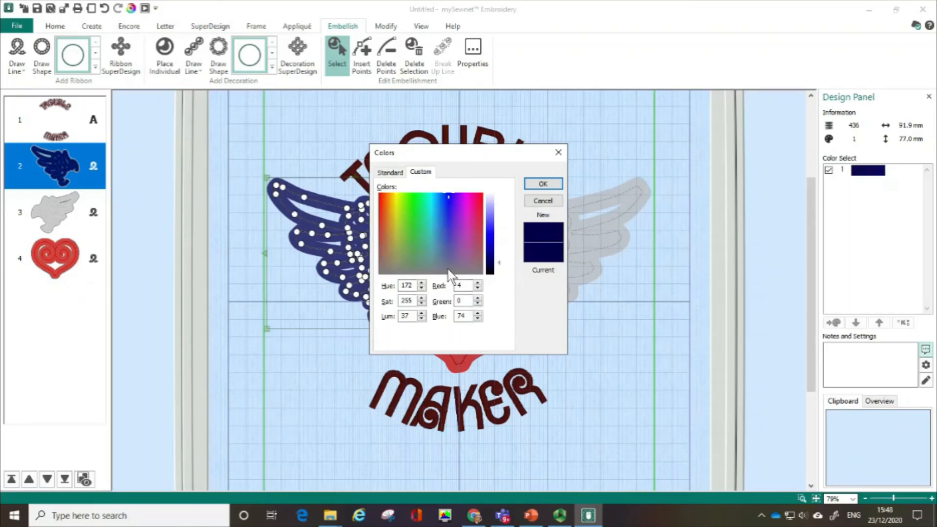
{"action": "left_click", "coordinate": [403, 173]}
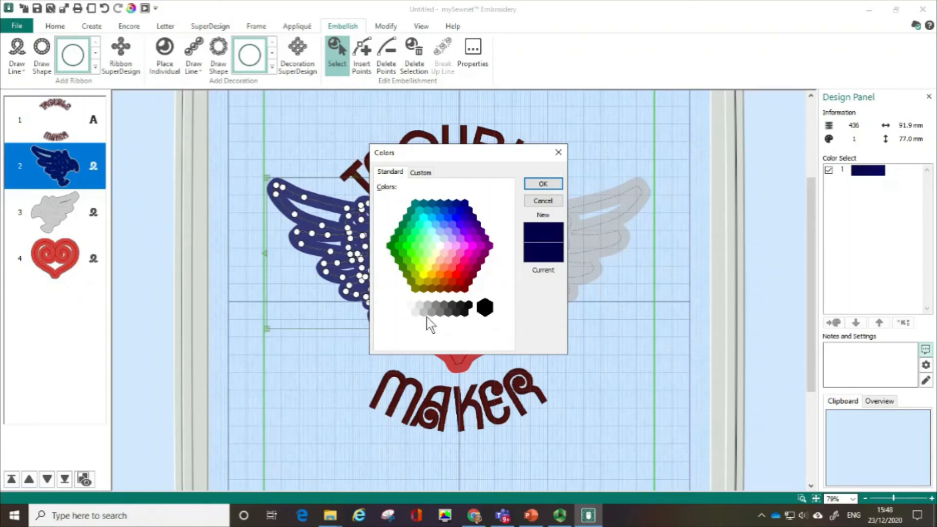
{"action": "left_click", "coordinate": [549, 200]}
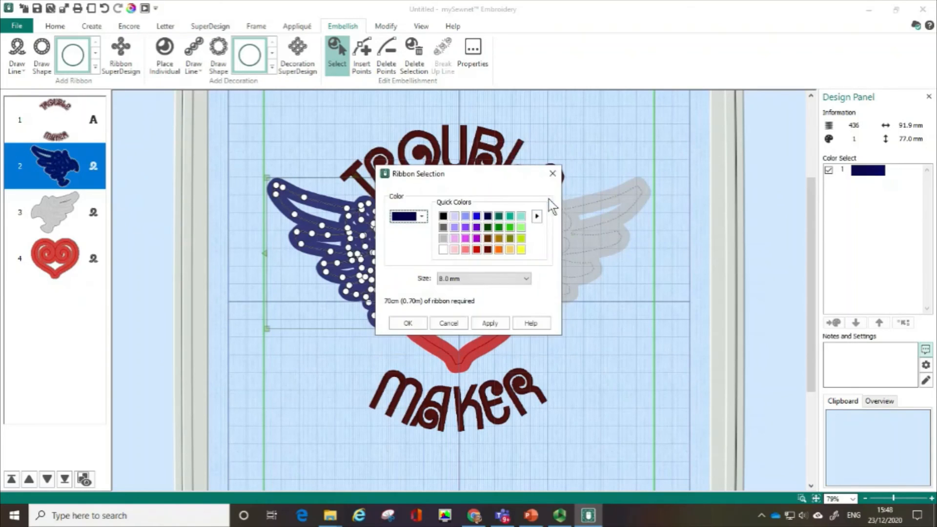
- Set the left wing's ribbon to the light gray quick color with a 10.0 mm size, matching the right wing
{"action": "left_click", "coordinate": [443, 239]}
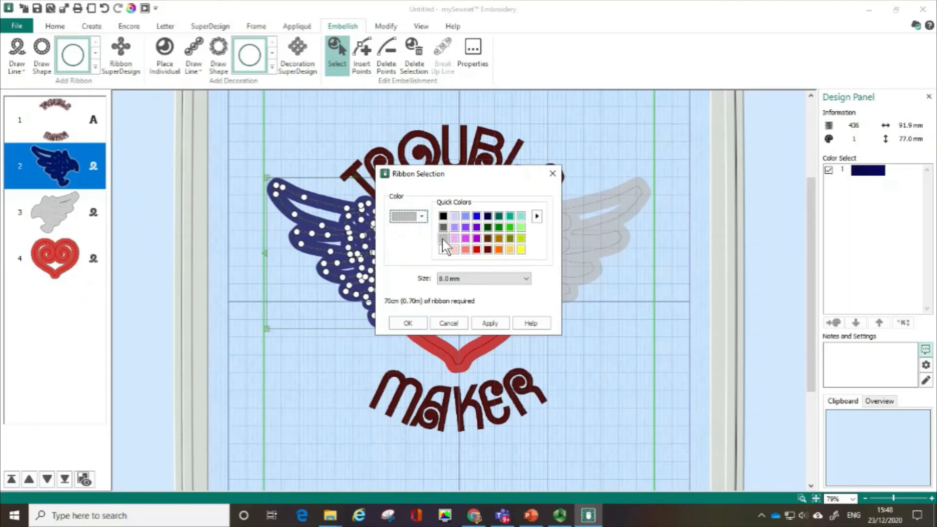
{"action": "left_click", "coordinate": [525, 280]}
{"action": "left_click", "coordinate": [493, 328]}
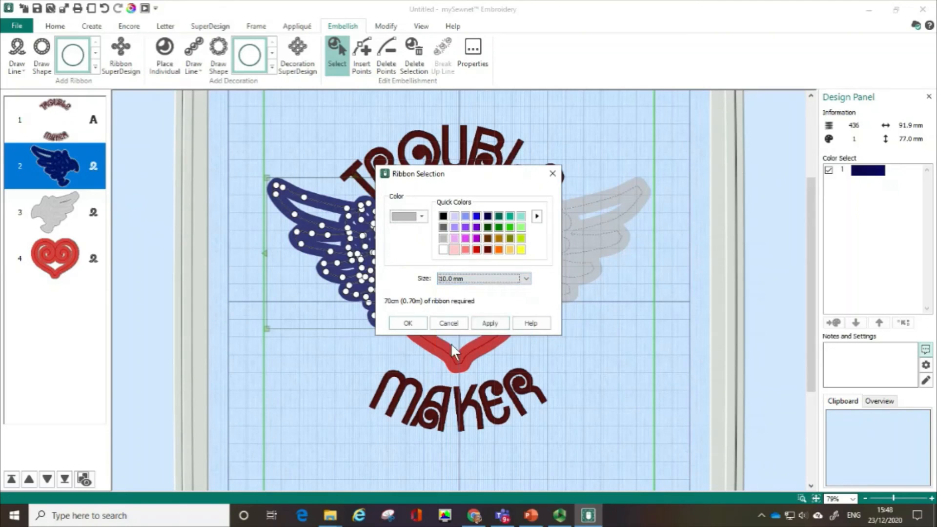
{"action": "left_click", "coordinate": [490, 325]}
{"action": "left_click", "coordinate": [415, 326]}
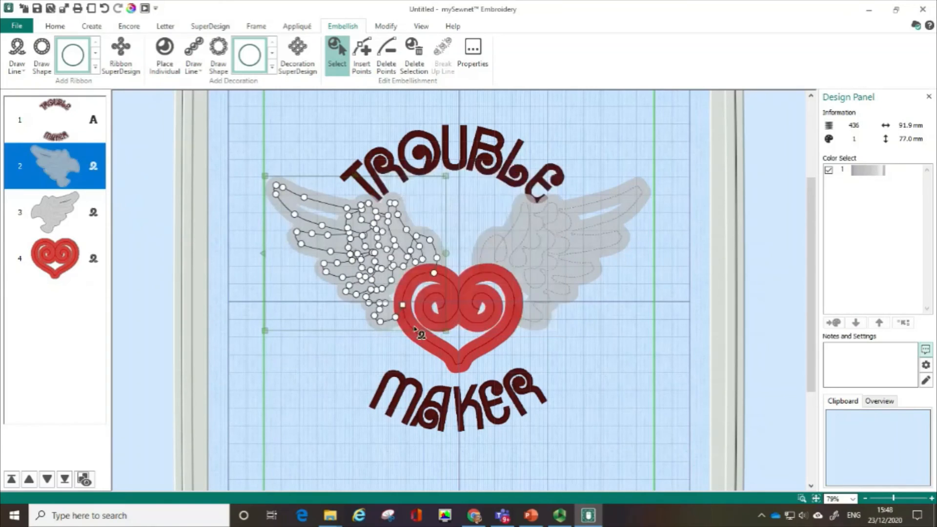
- Send the finished winged heart design through mySewnet to the Designer Epic 2 machine
{"action": "left_click", "coordinate": [917, 25]}
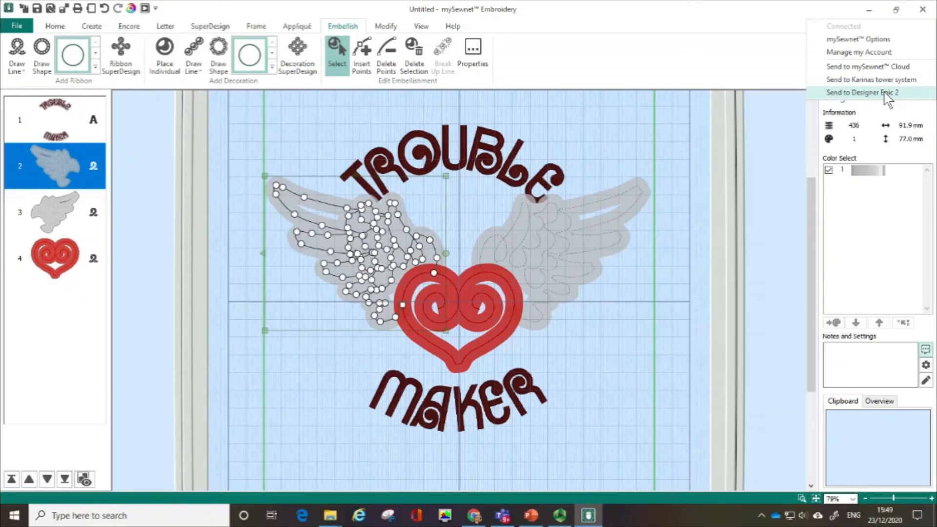
{"action": "left_click", "coordinate": [885, 93]}
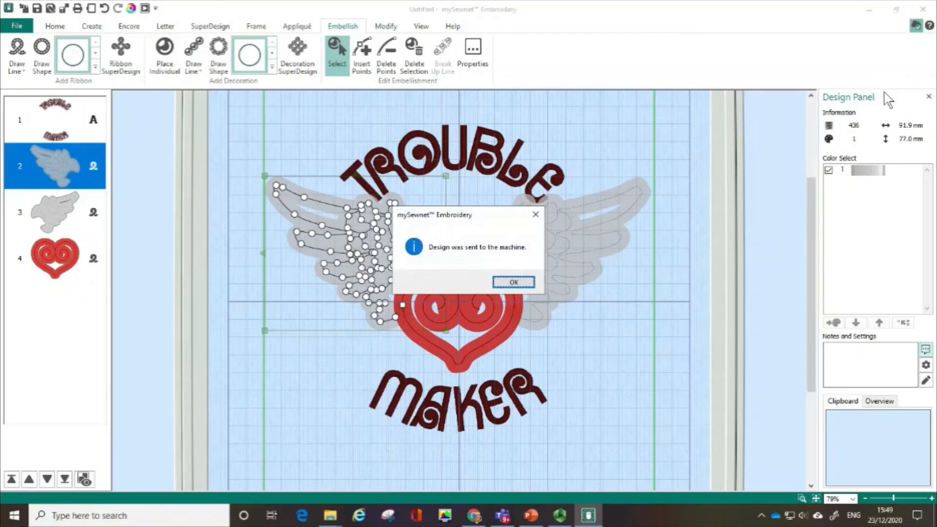
{"action": "left_click", "coordinate": [513, 284]}
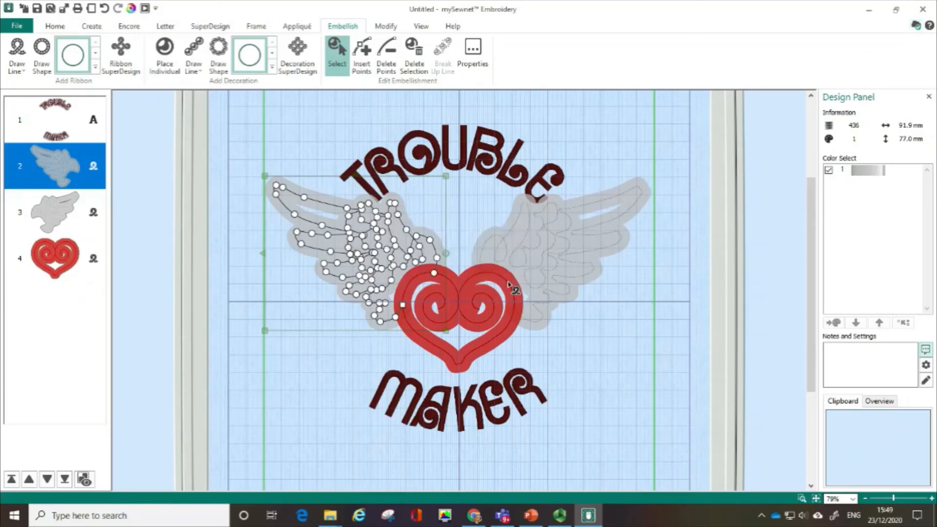